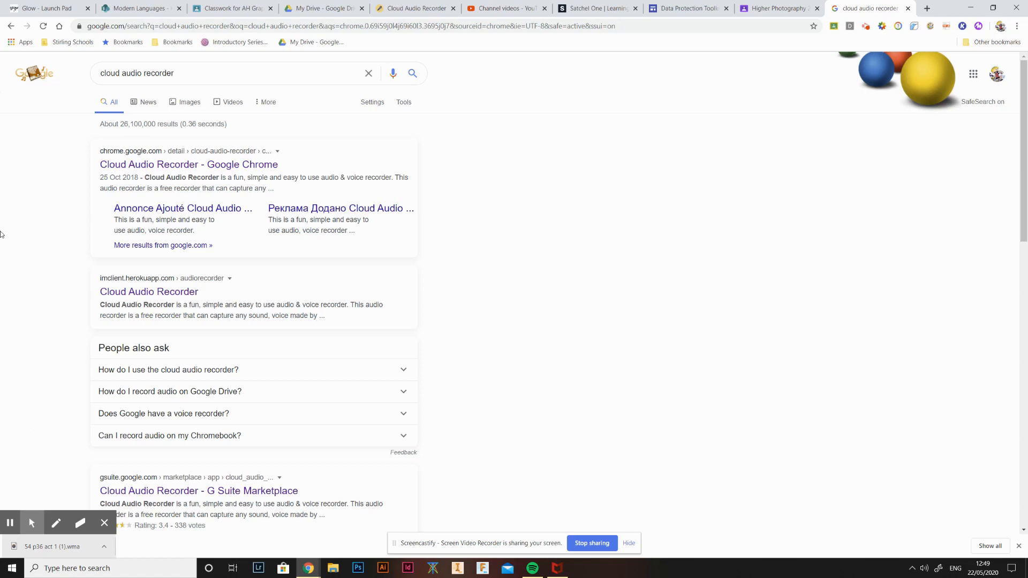
{"action": "left_click", "coordinate": [309, 9]}
{"action": "left_click", "coordinate": [36, 105]}
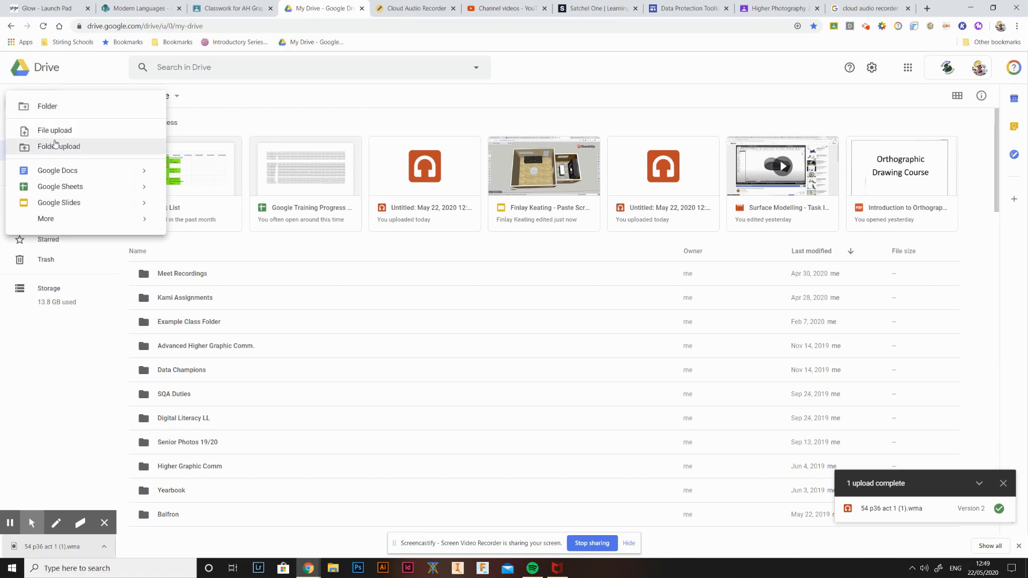
{"action": "left_click", "coordinate": [303, 110]}
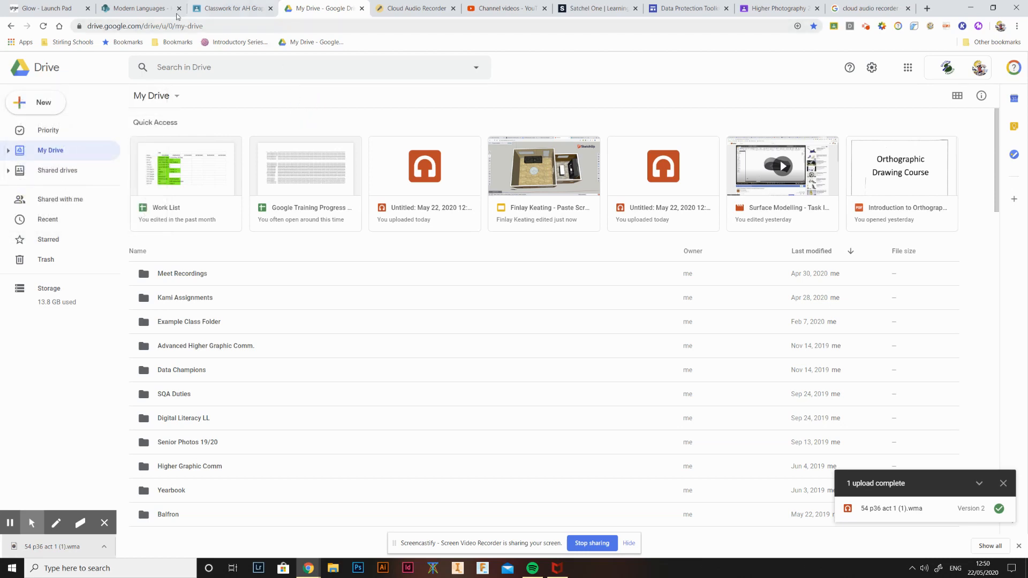
Step: Download the audio file "54 p36 act 1" from the Class Folders list on the SharePoint Modern Languages site
{"action": "left_click", "coordinate": [146, 9]}
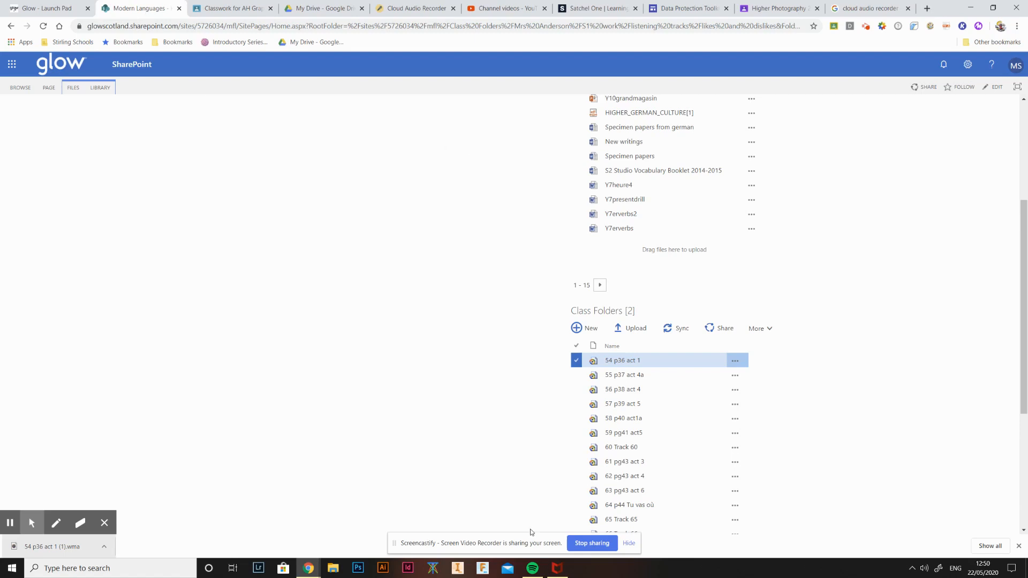
{"action": "scroll", "coordinate": [631, 364], "scroll_direction": "down", "scroll_amount": 3}
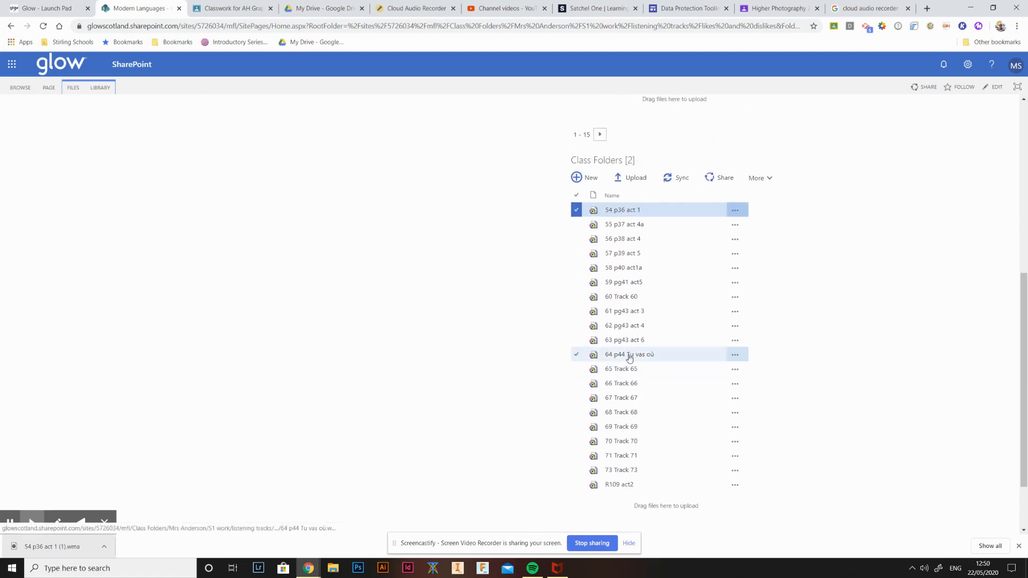
{"action": "right_click", "coordinate": [623, 214]}
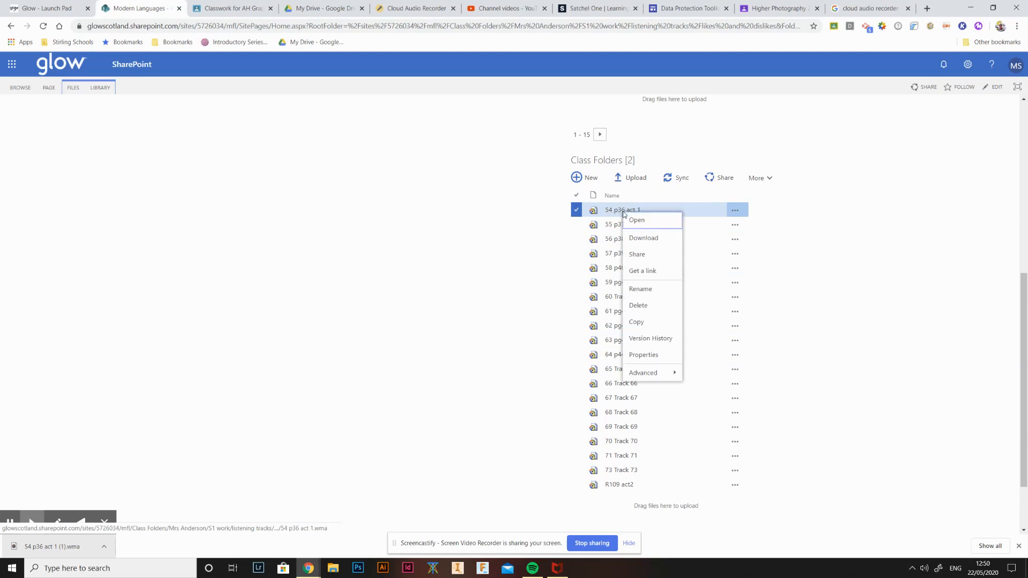
{"action": "left_click", "coordinate": [644, 237]}
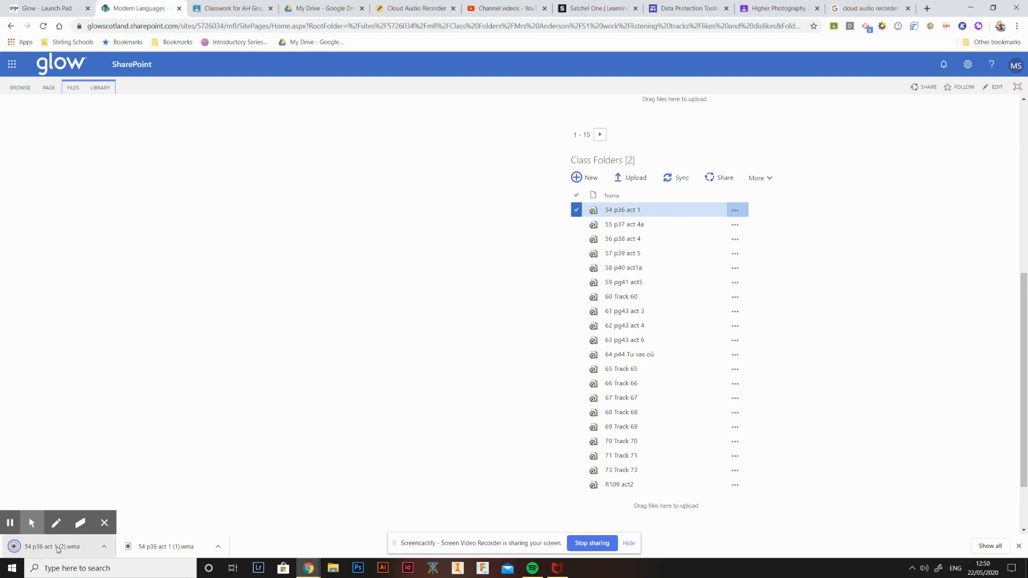
Step: Switch to Google Drive and create a new folder named "Audio Clips" in My Drive
{"action": "left_click", "coordinate": [324, 5]}
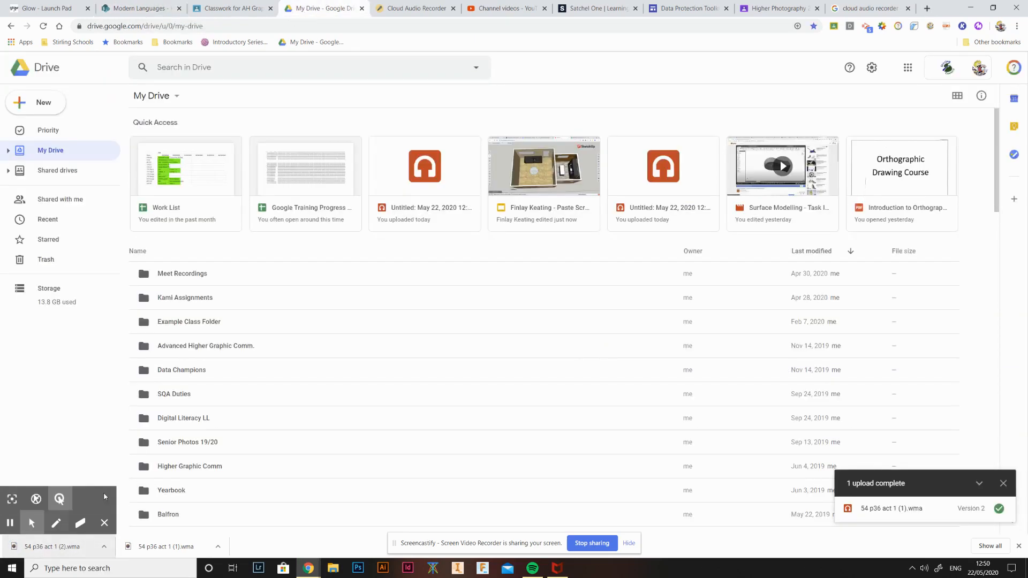
{"action": "left_click", "coordinate": [51, 107]}
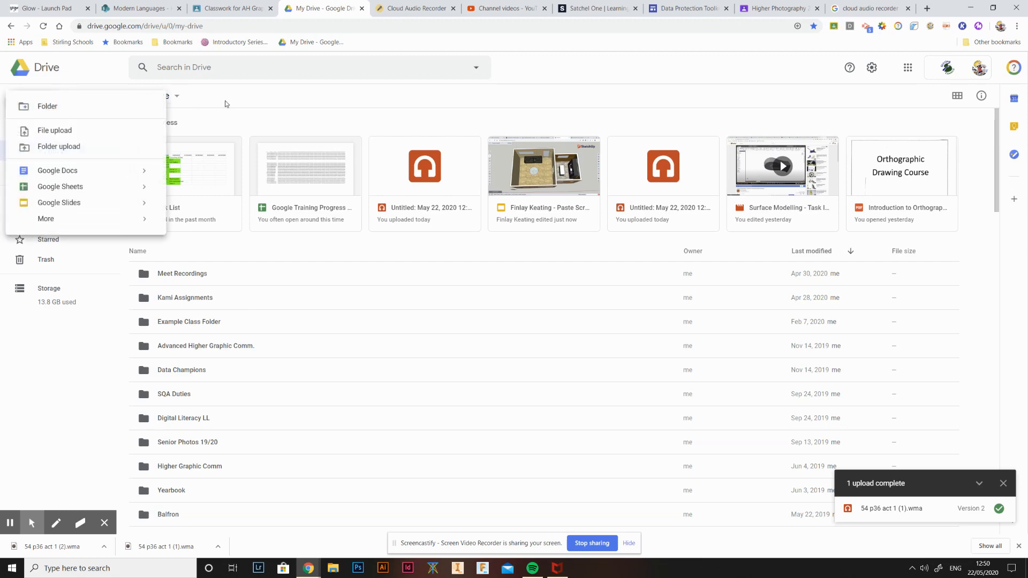
{"action": "left_click", "coordinate": [58, 101]}
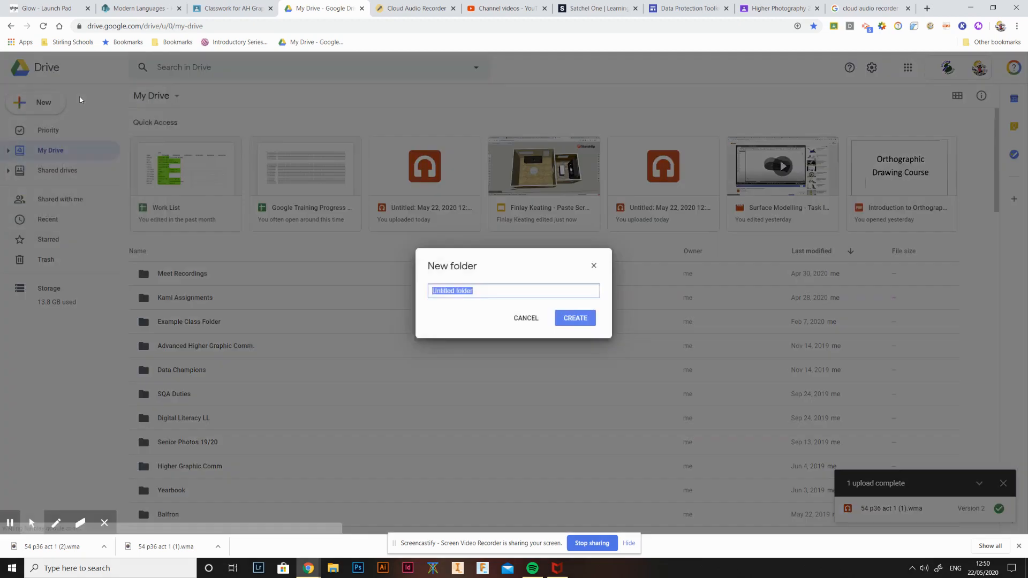
{"action": "type", "text": "Aud"}
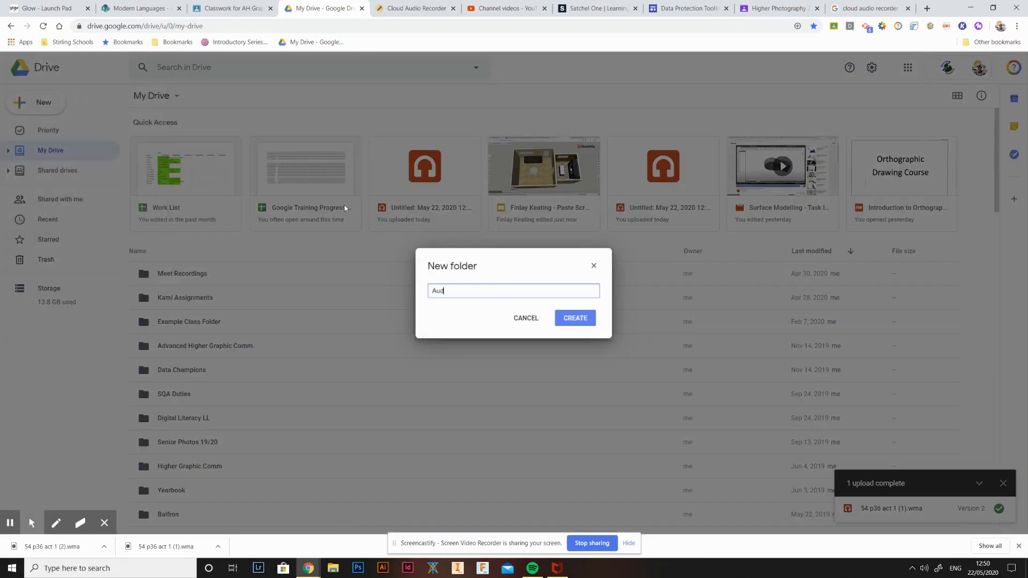
{"action": "type", "text": "io Clips"}
{"action": "left_click", "coordinate": [585, 317]}
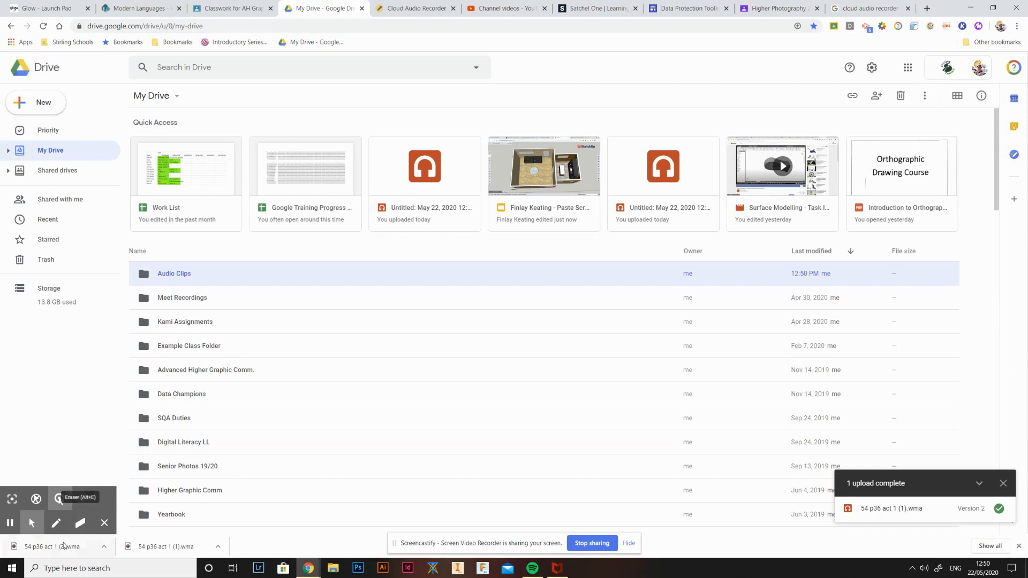
Step: Upload the downloaded file "54 p36 act 1 (2).wma" into the Audio Clips folder and open that folder
{"action": "left_click_drag", "start_coordinate": [53, 546], "coordinate": [237, 267]}
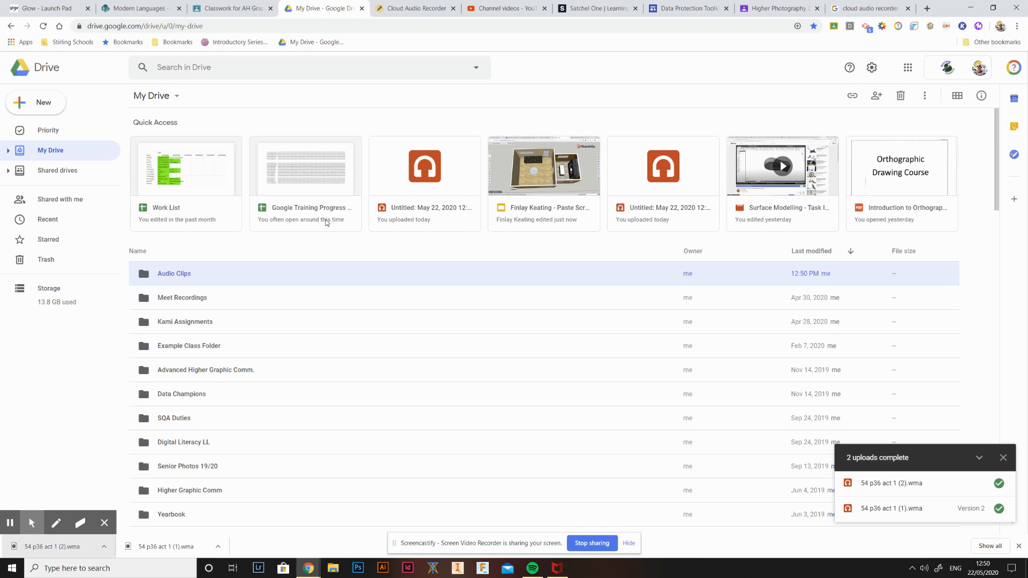
{"action": "left_click", "coordinate": [244, 277]}
{"action": "double_click", "coordinate": [177, 273]}
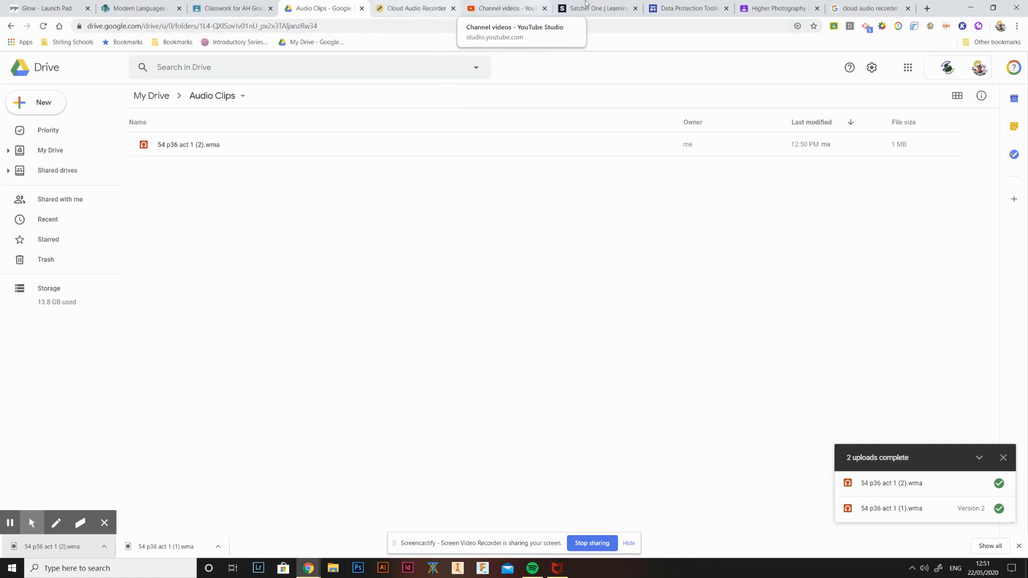
Step: Open the Cloud Audio Recorder website through its Chrome Web Store listing in the search results
{"action": "left_click", "coordinate": [867, 9]}
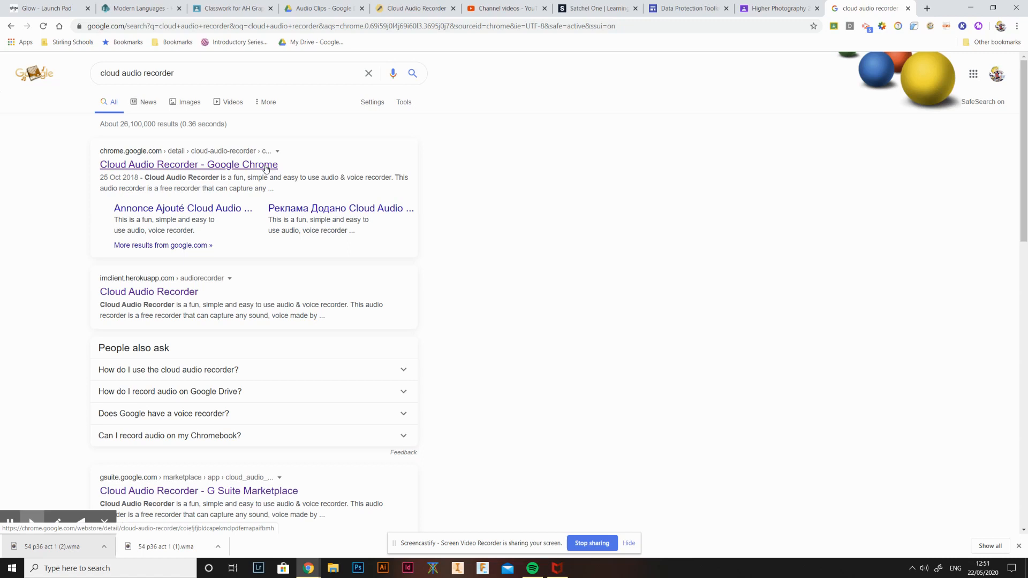
{"action": "left_click", "coordinate": [208, 171]}
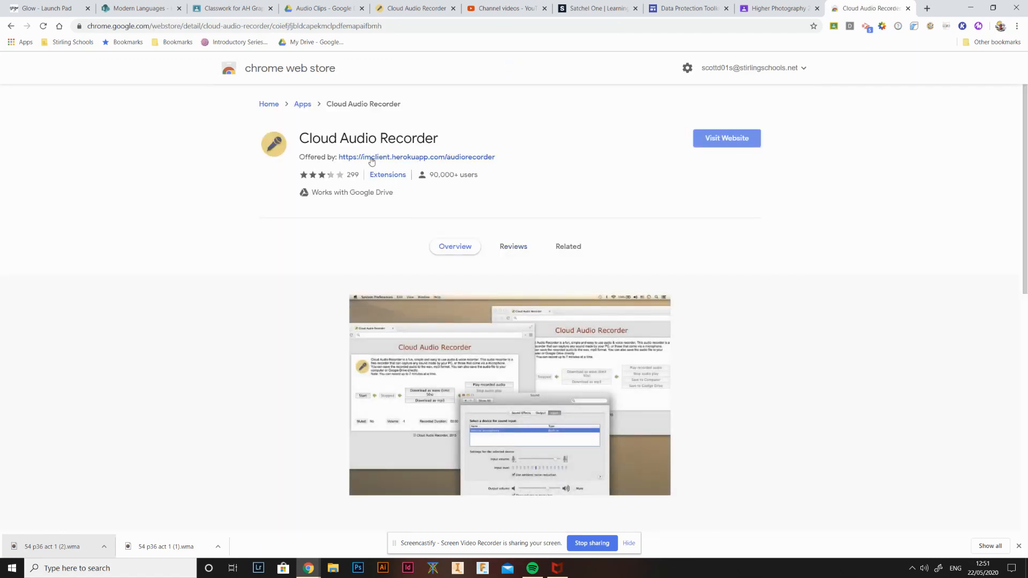
{"action": "left_click", "coordinate": [708, 141]}
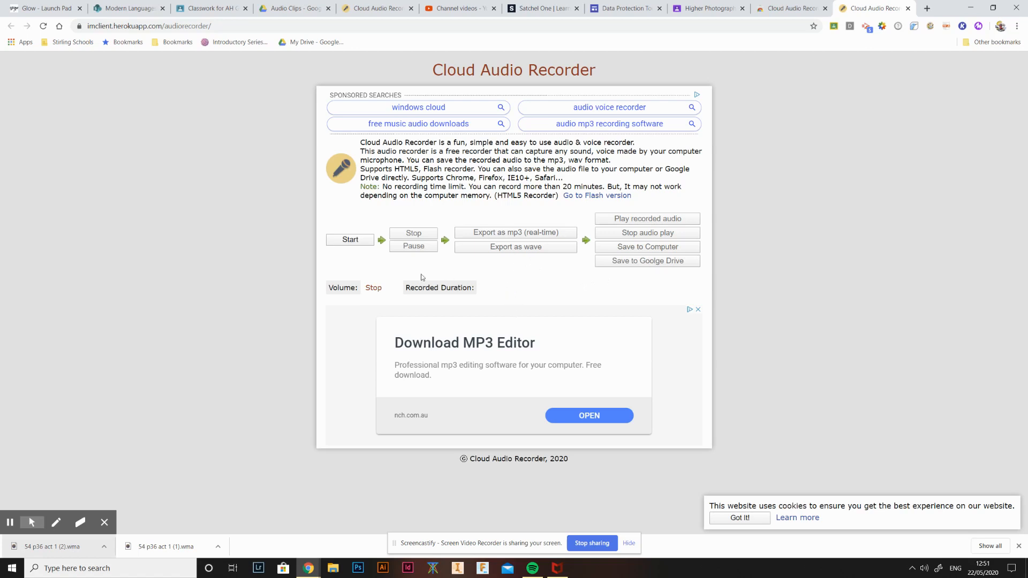
Step: Record a test clip of about 4 seconds and export it as mp3
{"action": "left_click", "coordinate": [364, 245]}
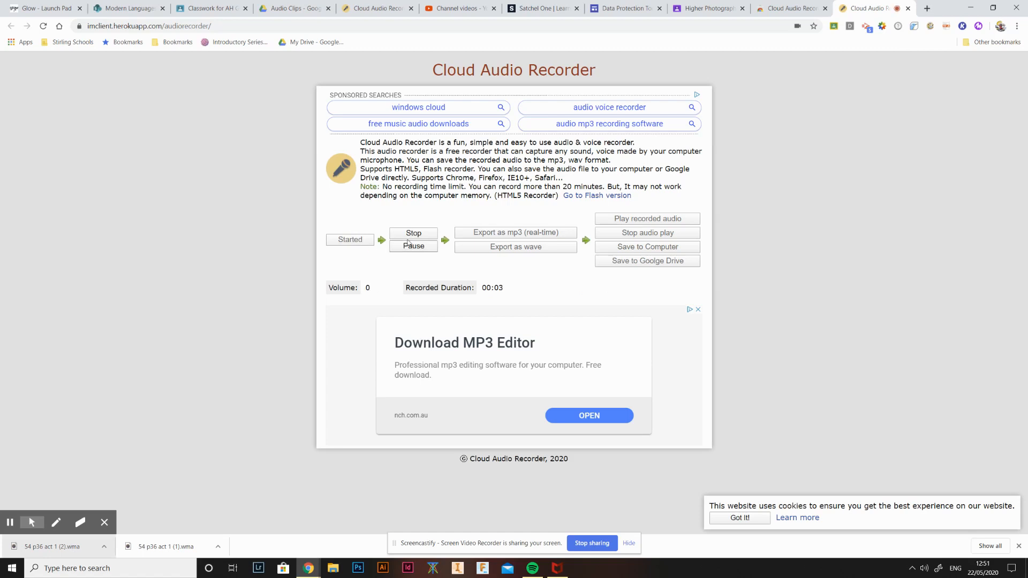
{"action": "left_click", "coordinate": [424, 236]}
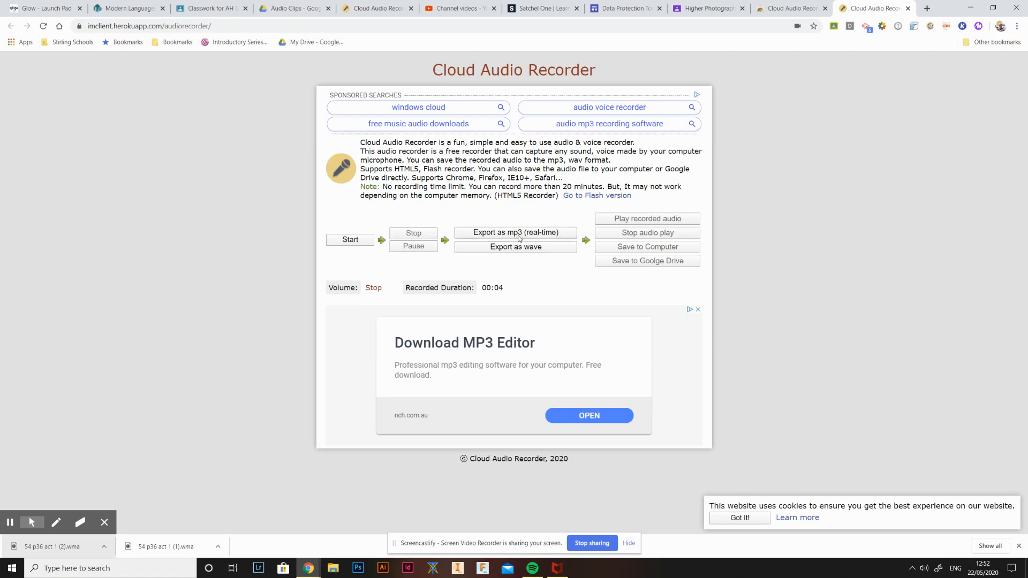
{"action": "left_click", "coordinate": [522, 233]}
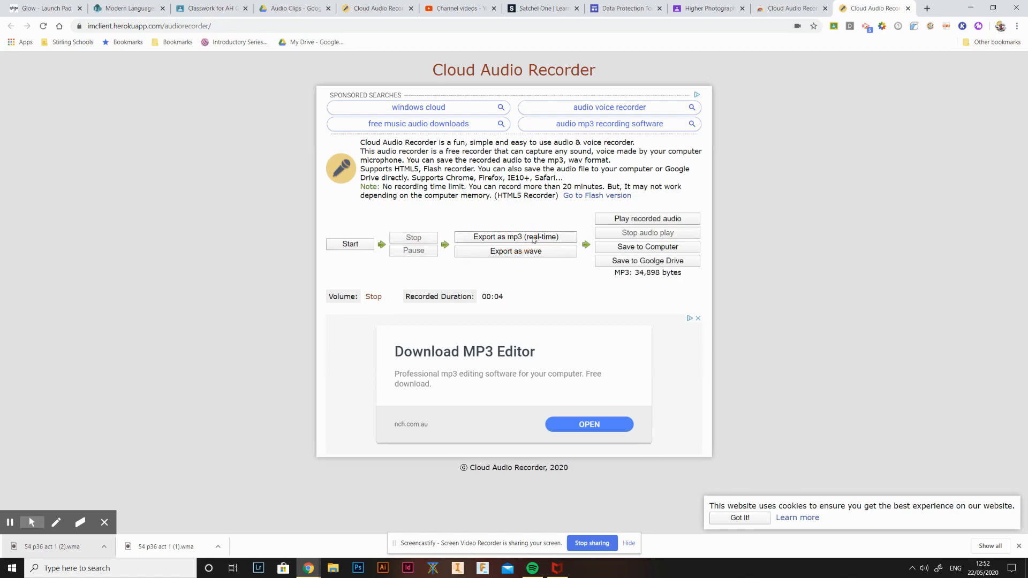
Step: Save the exported mp3 recording to the Audio Clips folder in Google Drive
{"action": "left_click", "coordinate": [666, 261]}
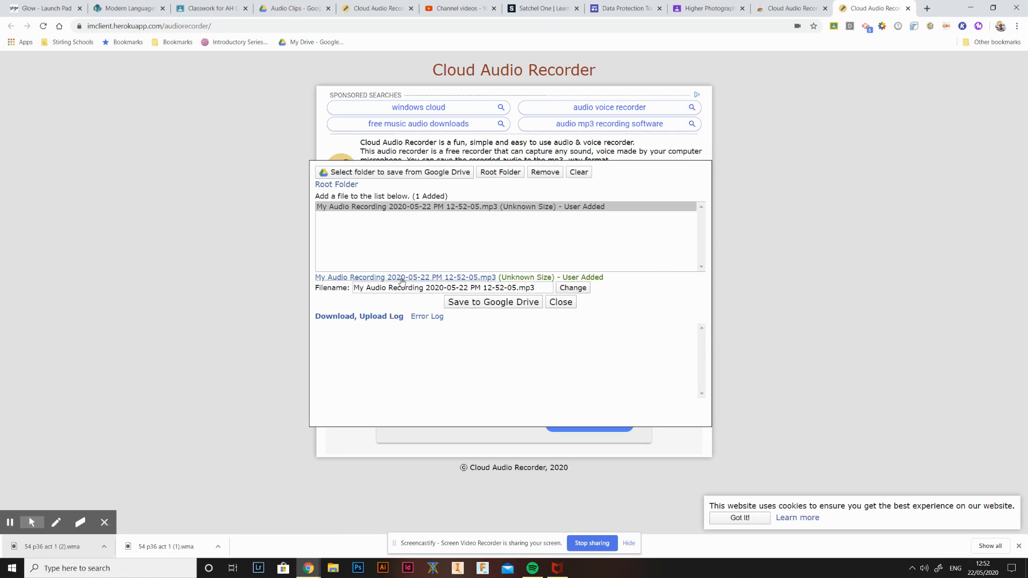
{"action": "left_click", "coordinate": [441, 174]}
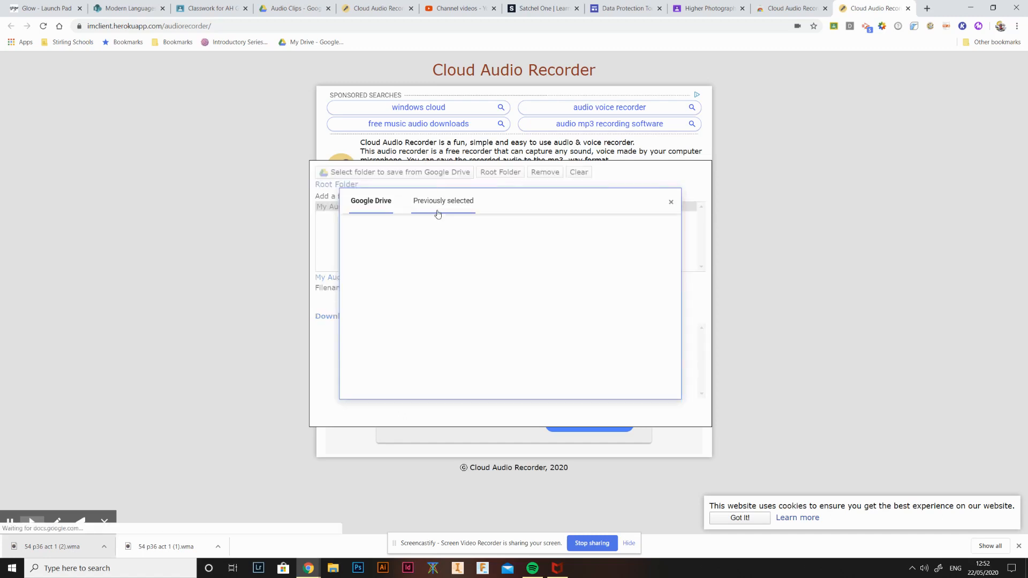
{"action": "left_click", "coordinate": [387, 280]}
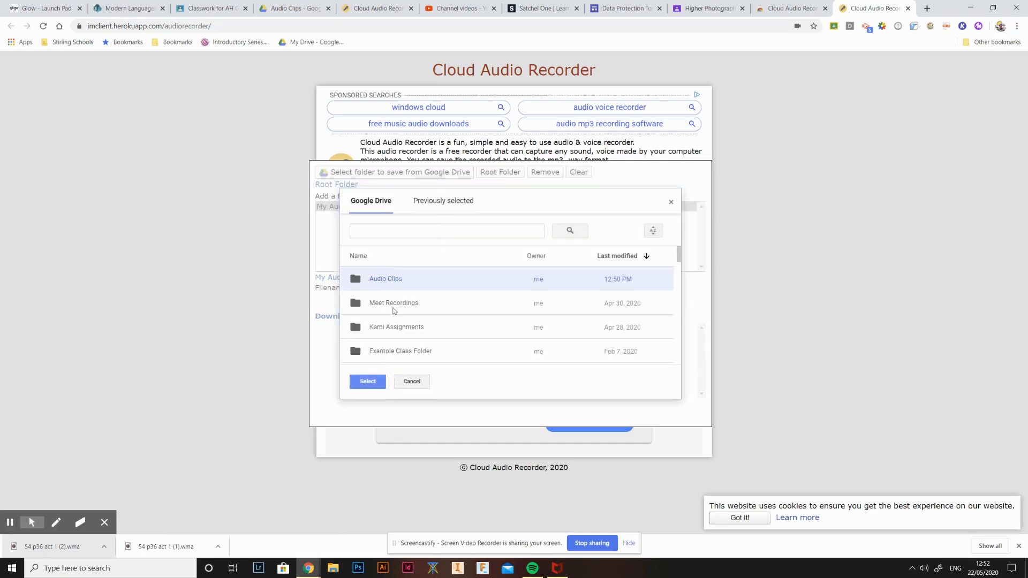
{"action": "left_click", "coordinate": [367, 381]}
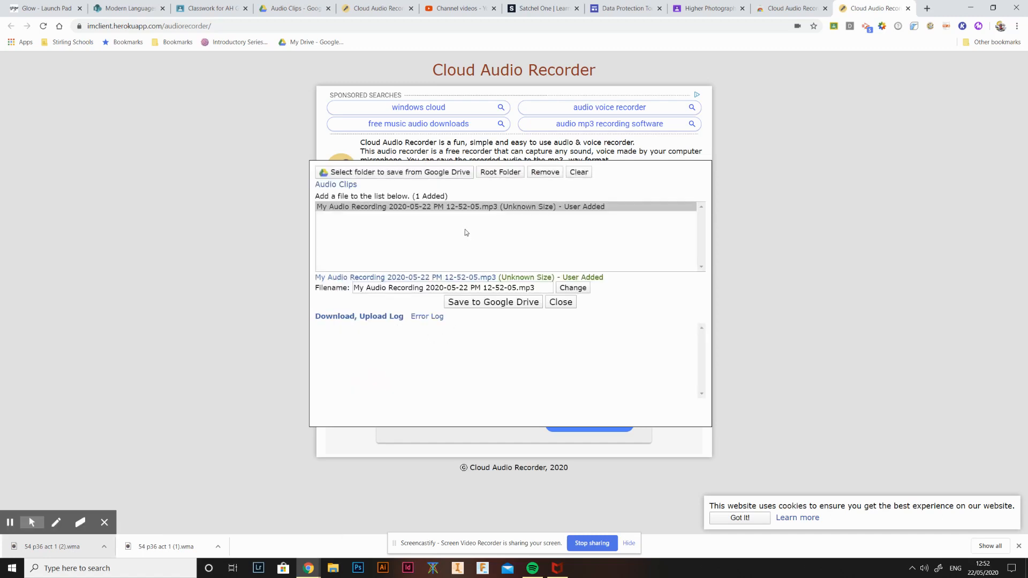
{"action": "left_click", "coordinate": [506, 303]}
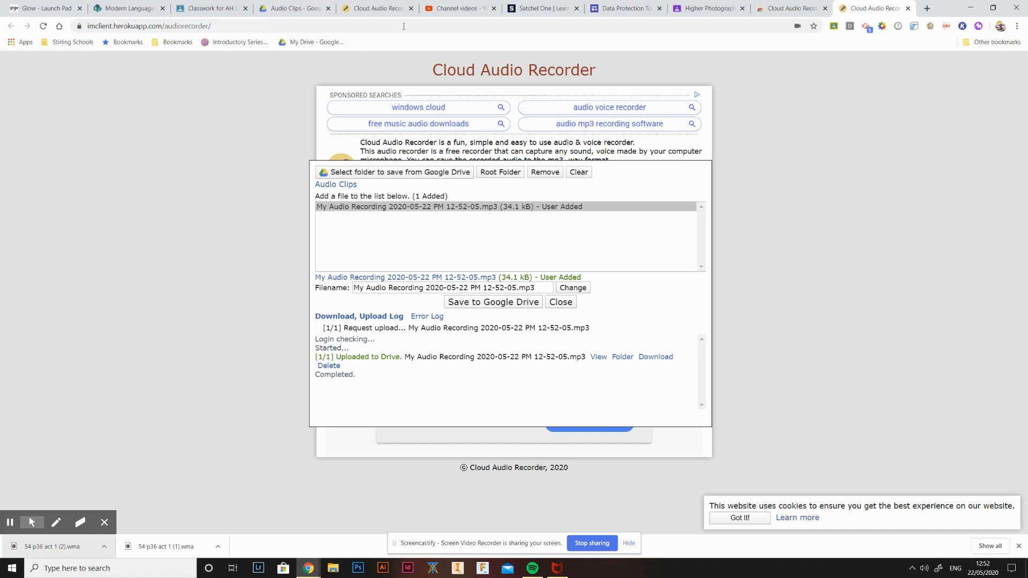
Step: Return to the Audio Clips folder in Google Drive and launch Cloud Audio Recorder from there as a new item
{"action": "left_click", "coordinate": [391, 8]}
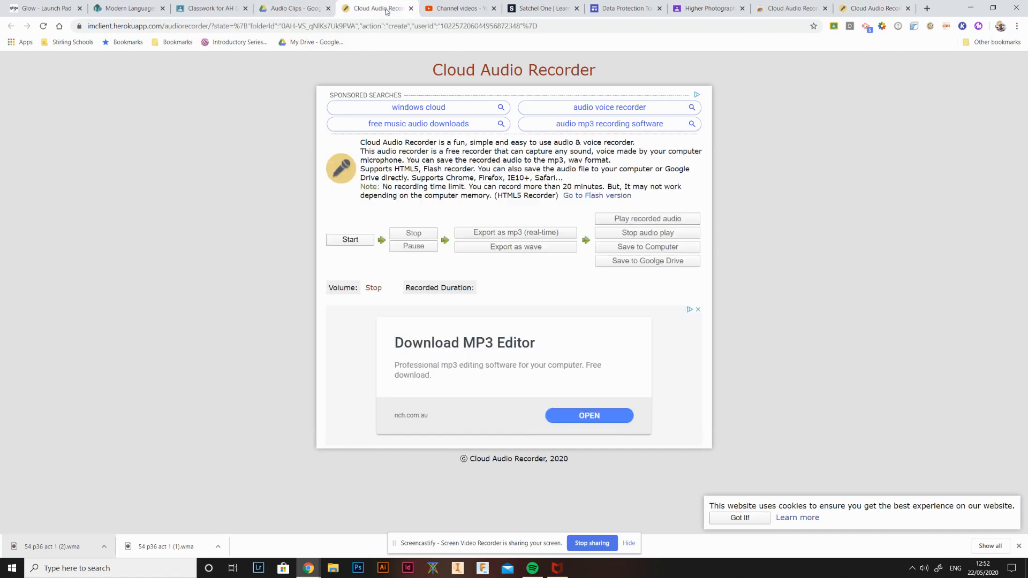
{"action": "left_click", "coordinate": [284, 9]}
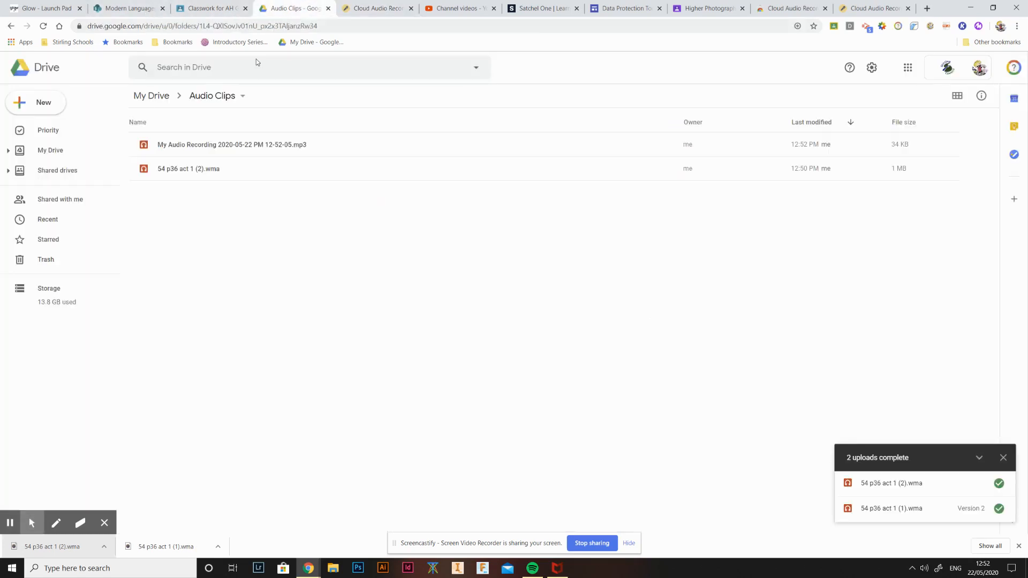
{"action": "left_click", "coordinate": [50, 101]}
{"action": "mouse_move", "coordinate": [63, 223]}
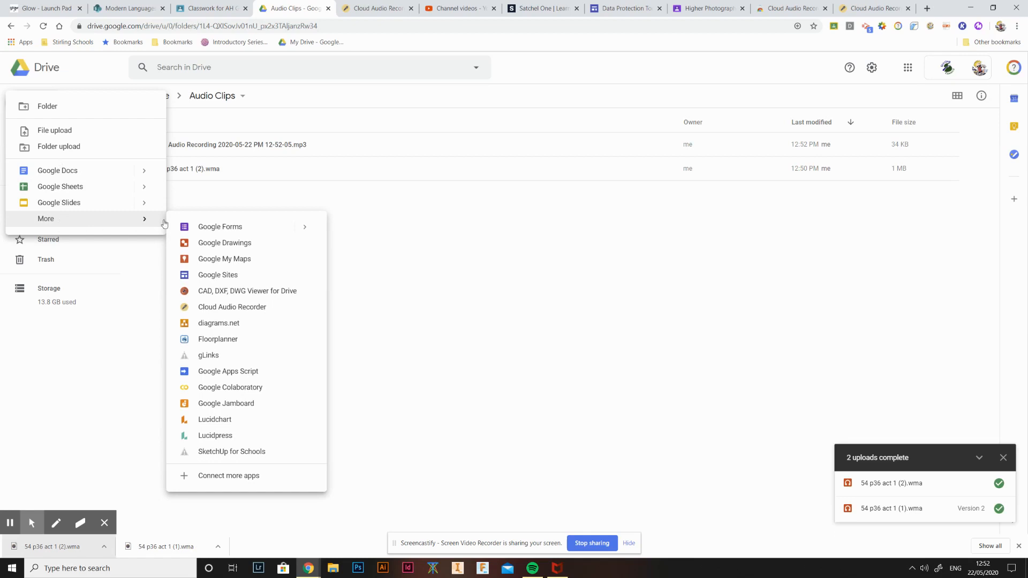
{"action": "left_click", "coordinate": [254, 307]}
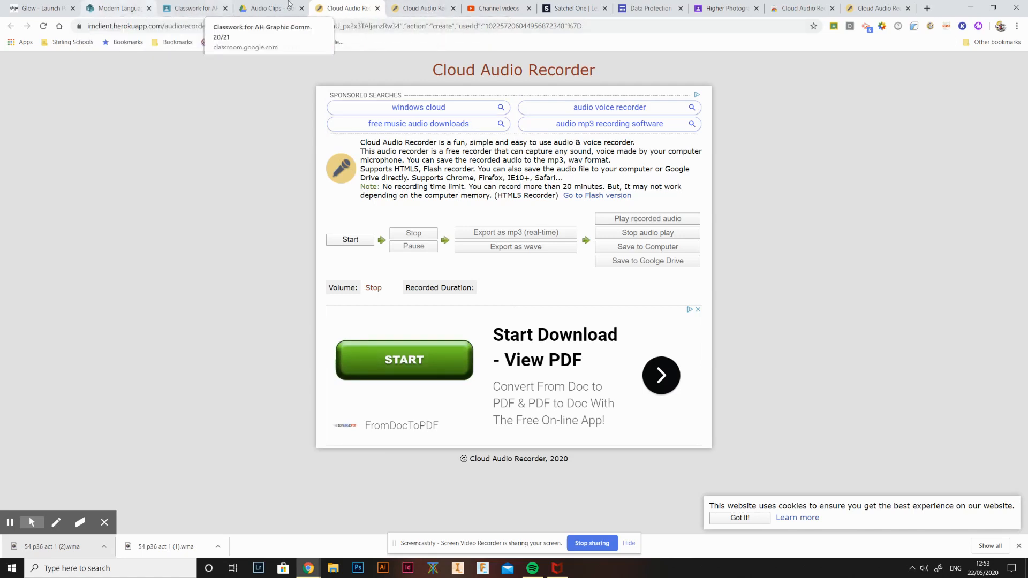
Step: Rename the mp3 recording in Drive's Audio Clips folder to "Test audio recording.mp3"
{"action": "left_click", "coordinate": [269, 7]}
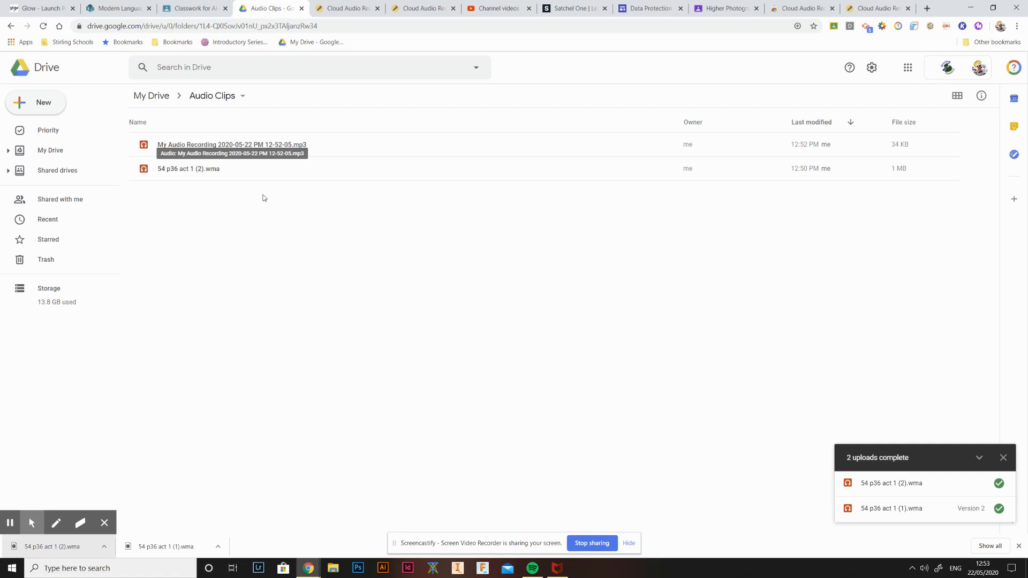
{"action": "left_click", "coordinate": [265, 146]}
{"action": "right_click", "coordinate": [265, 146]}
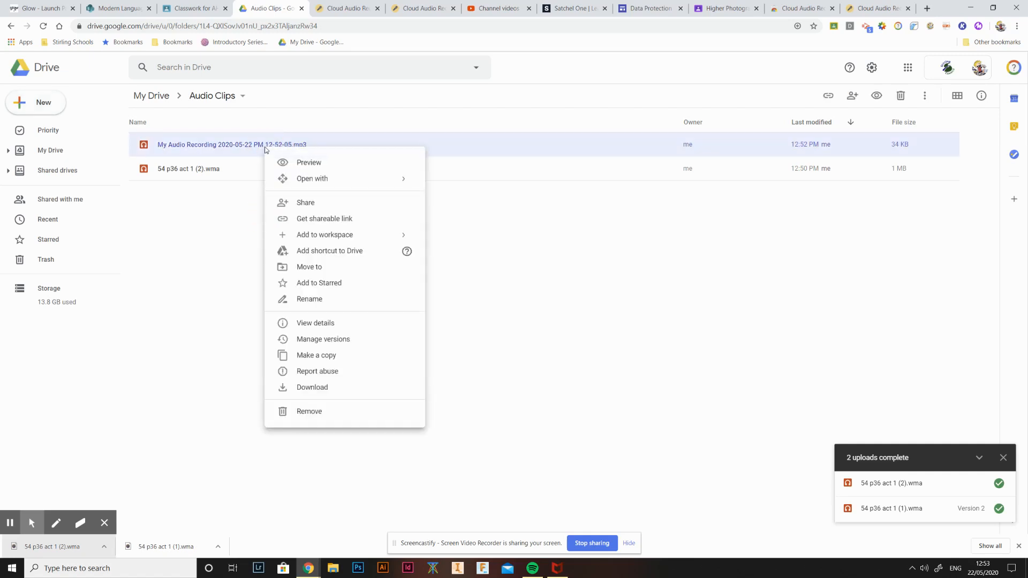
{"action": "left_click", "coordinate": [335, 299]}
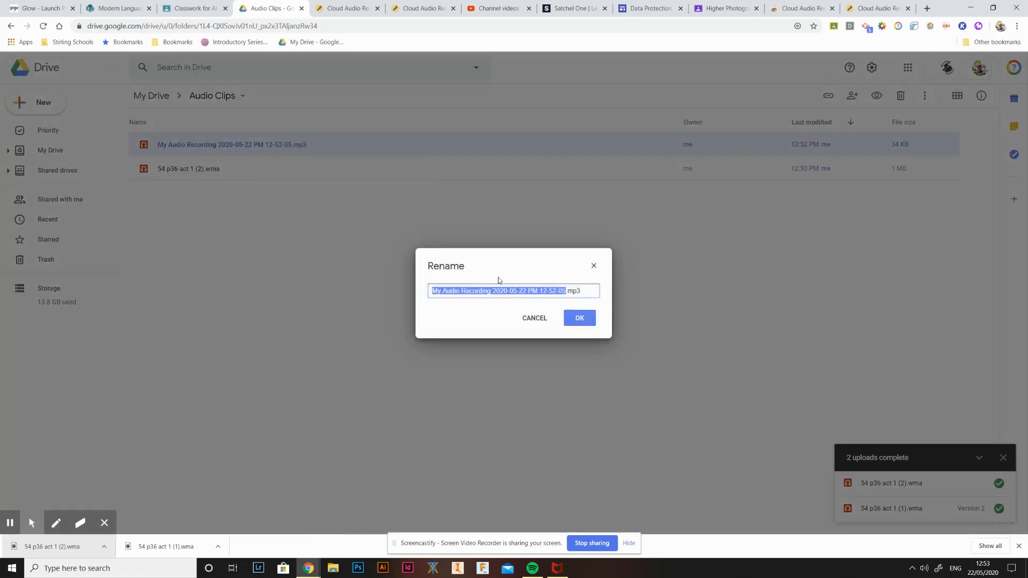
{"action": "type", "text": "Test"}
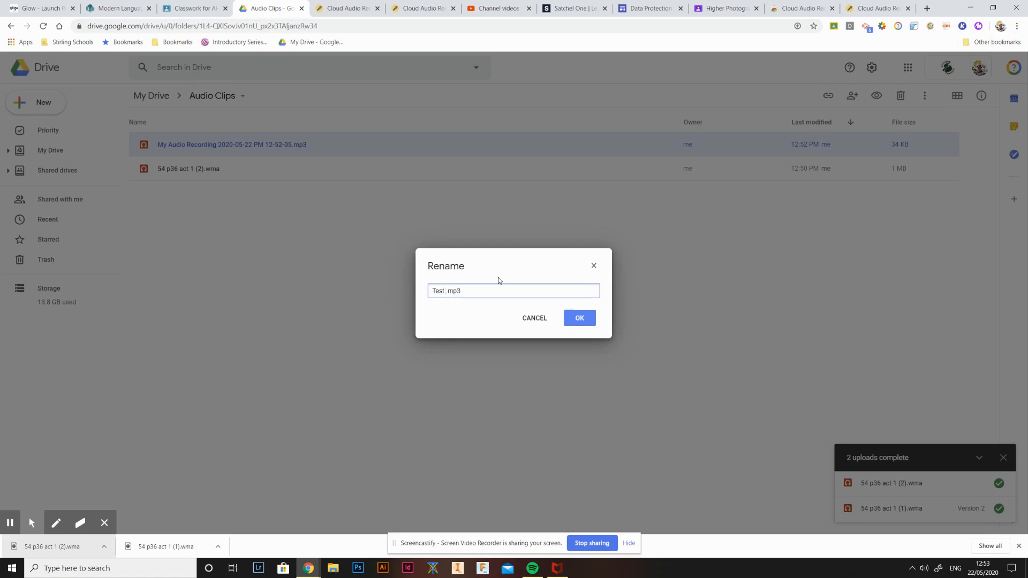
{"action": "type", "text": " audio recording"}
{"action": "left_click", "coordinate": [581, 320]}
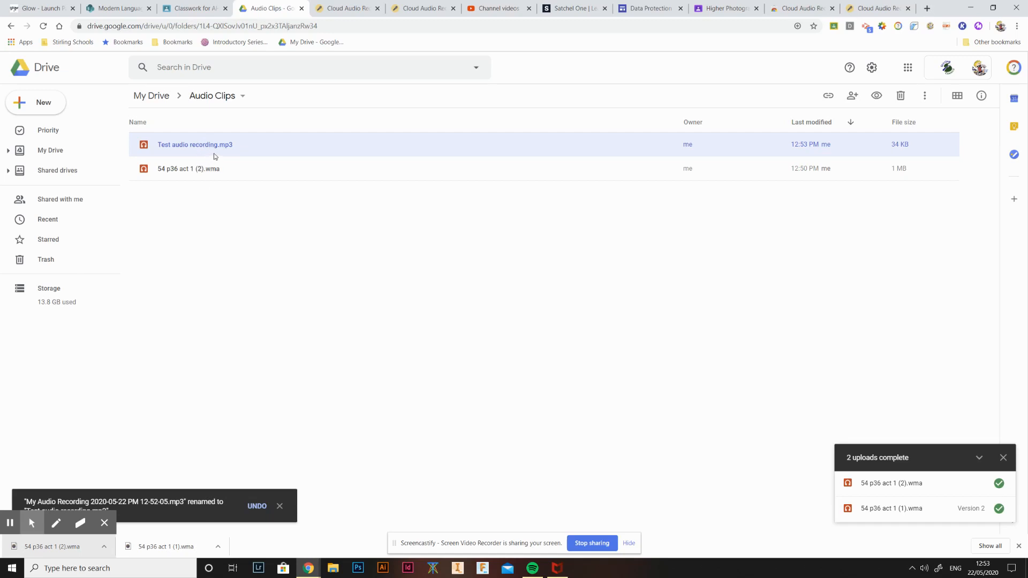
Step: Create a blank Google Form in a new browser tab using the form.new address
{"action": "left_click", "coordinate": [926, 9]}
{"action": "type", "text": "form."}
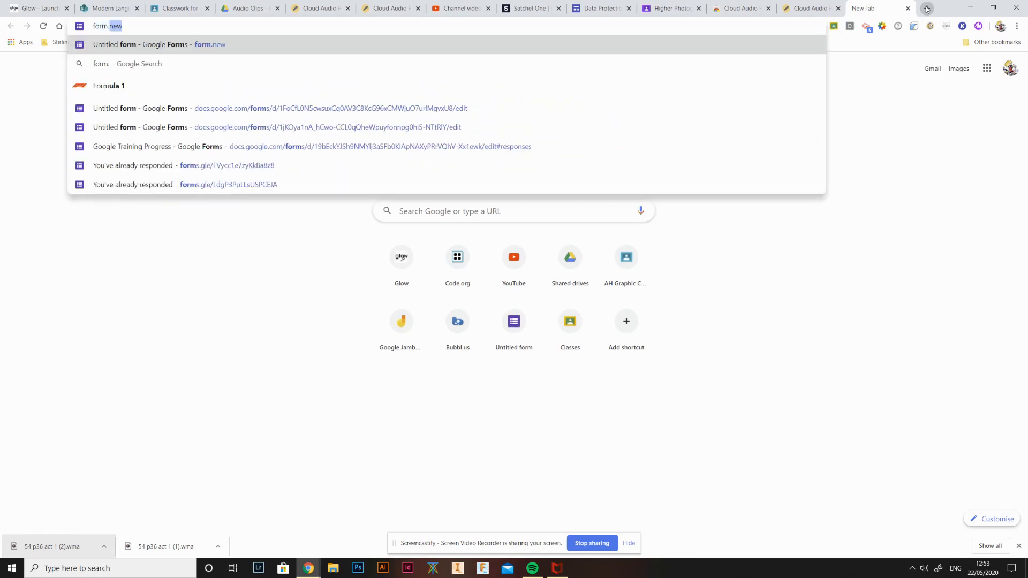
{"action": "type", "text": "new"}
{"action": "key", "text": "Return"}
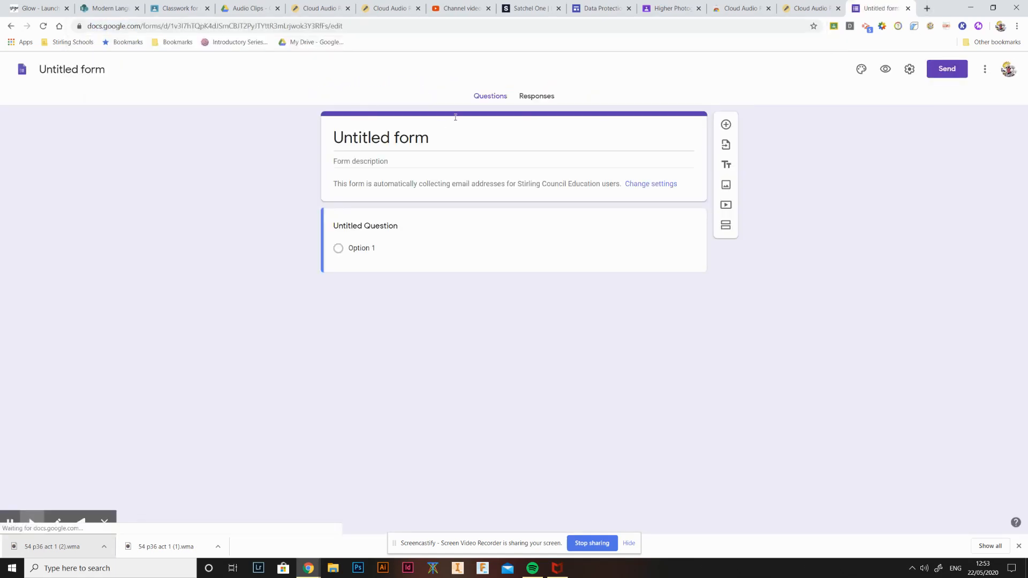
Step: Title the blank form "Audio Clips"
{"action": "left_click", "coordinate": [444, 142]}
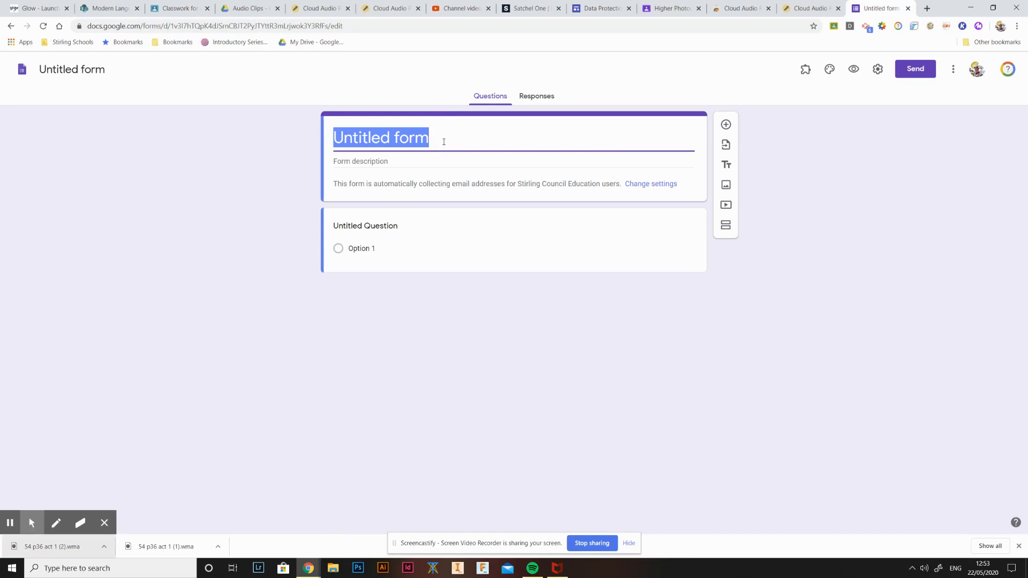
{"action": "type", "text": "Audio Cl"}
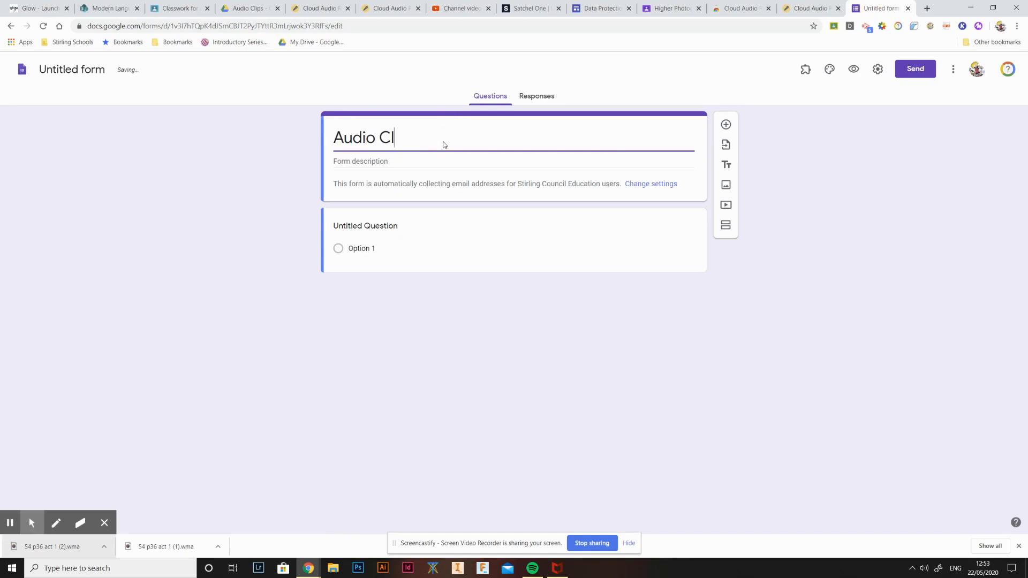
{"action": "type", "text": "ips"}
Step: Word the form's first question as "Please listen to the attached audio clip and translate."
{"action": "left_click", "coordinate": [380, 230]}
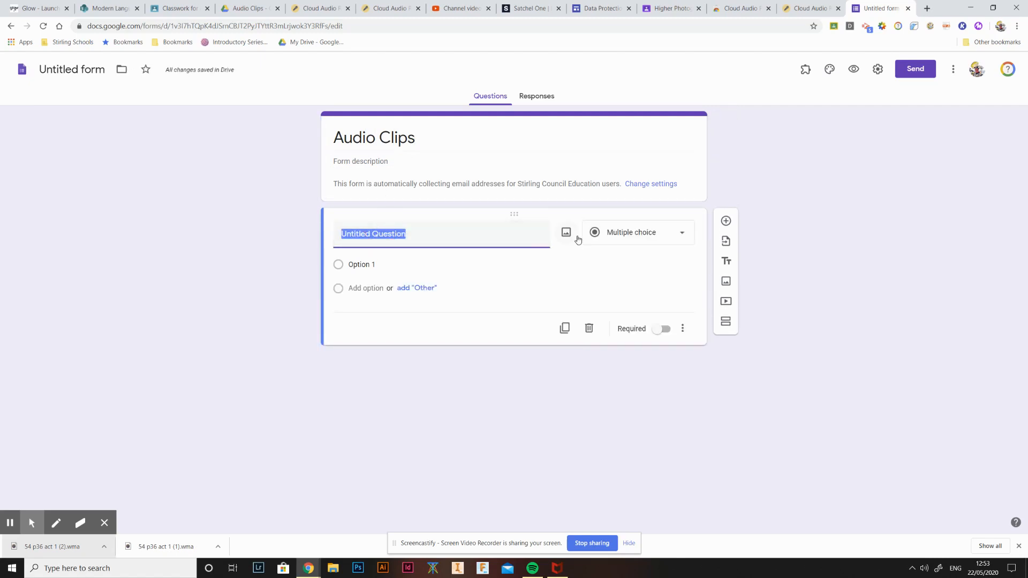
{"action": "type", "text": "P"}
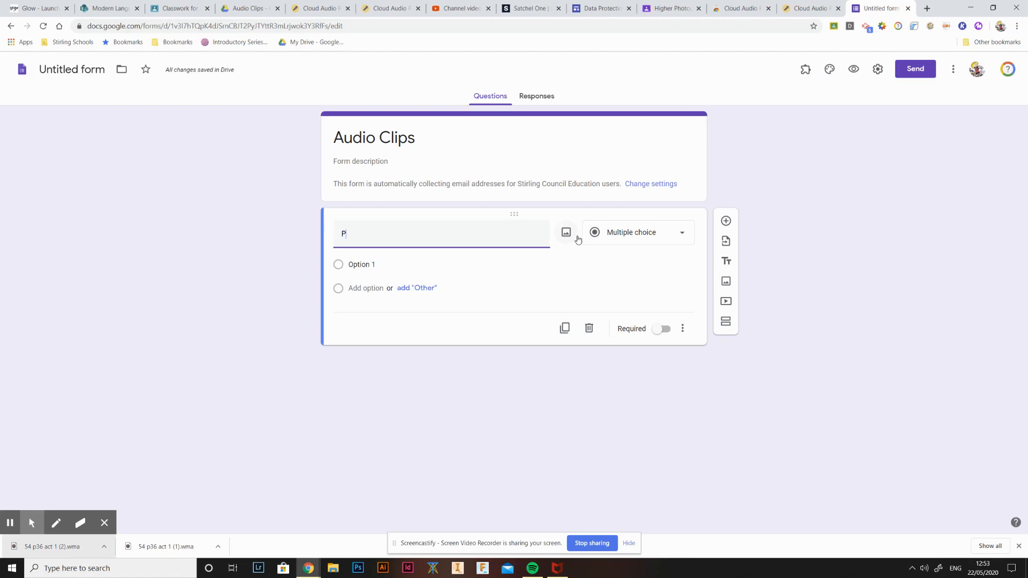
{"action": "type", "text": "lease listen to the at"}
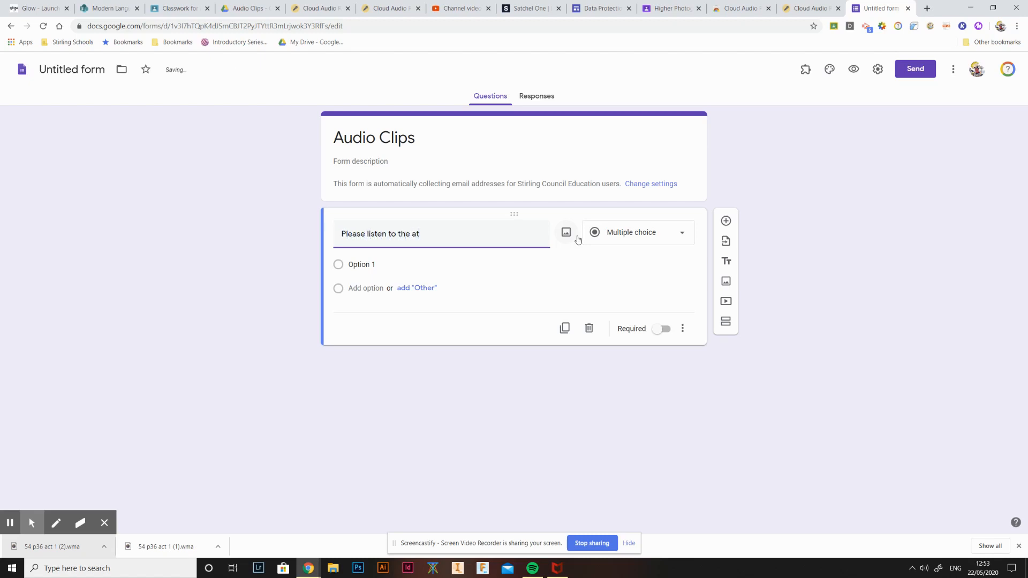
{"action": "type", "text": "tached audio clips and translate."}
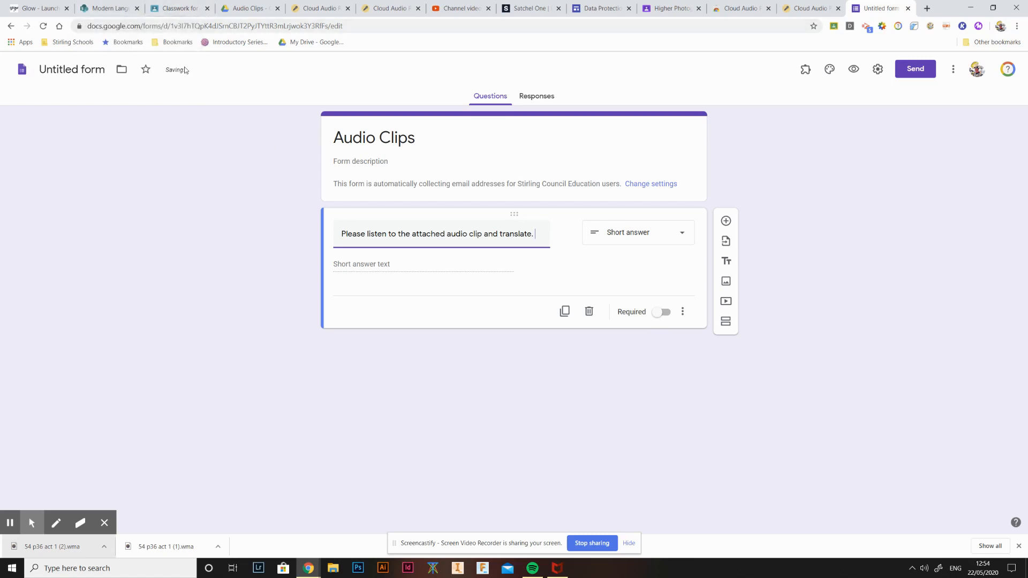
Step: Get a shareable link for "Test audio recording.mp3" in Drive's Audio Clips folder and turn link sharing on
{"action": "left_click", "coordinate": [254, 9]}
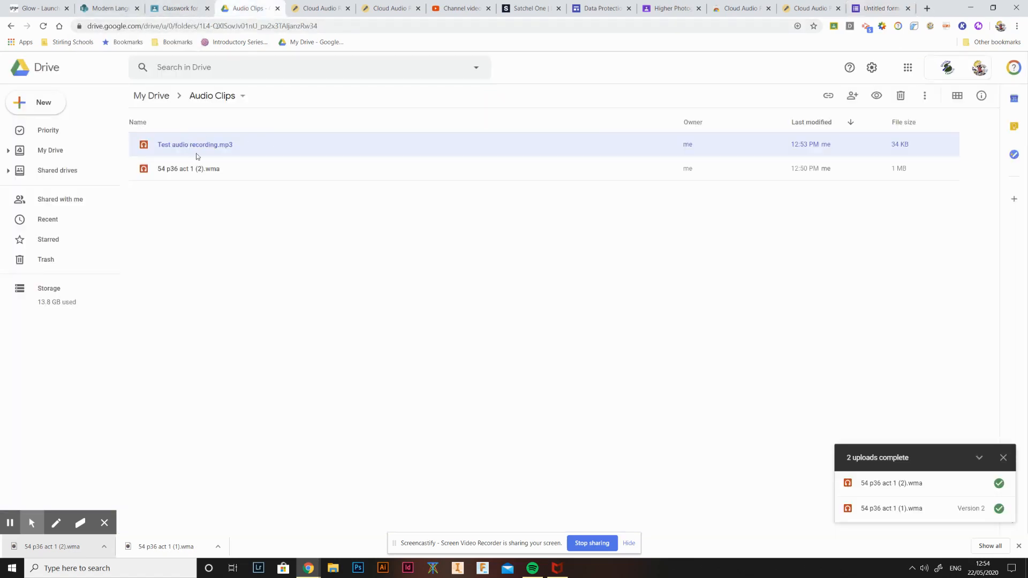
{"action": "left_click_drag", "start_coordinate": [212, 146], "coordinate": [211, 147]}
{"action": "right_click", "coordinate": [212, 147]}
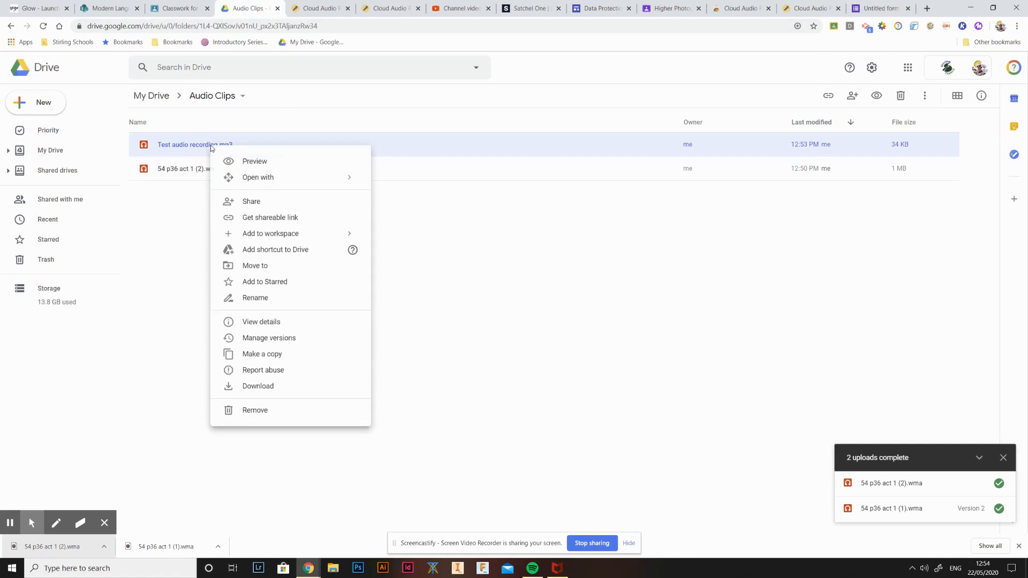
{"action": "left_click", "coordinate": [338, 224]}
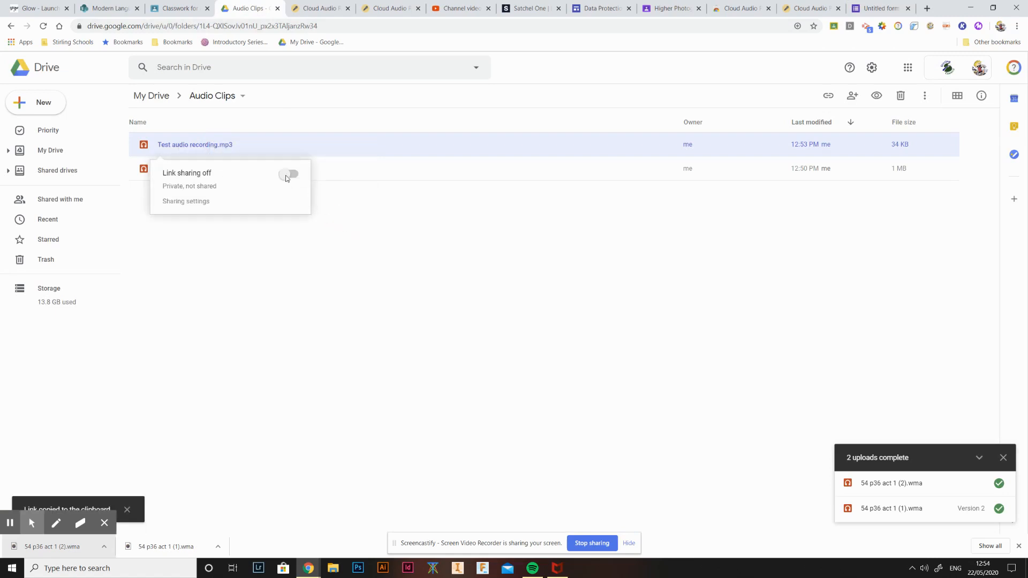
{"action": "left_click", "coordinate": [288, 174]}
Step: Set the recording's link access to "Anyone with the link" in its sharing settings and copy the link
{"action": "left_click", "coordinate": [190, 230]}
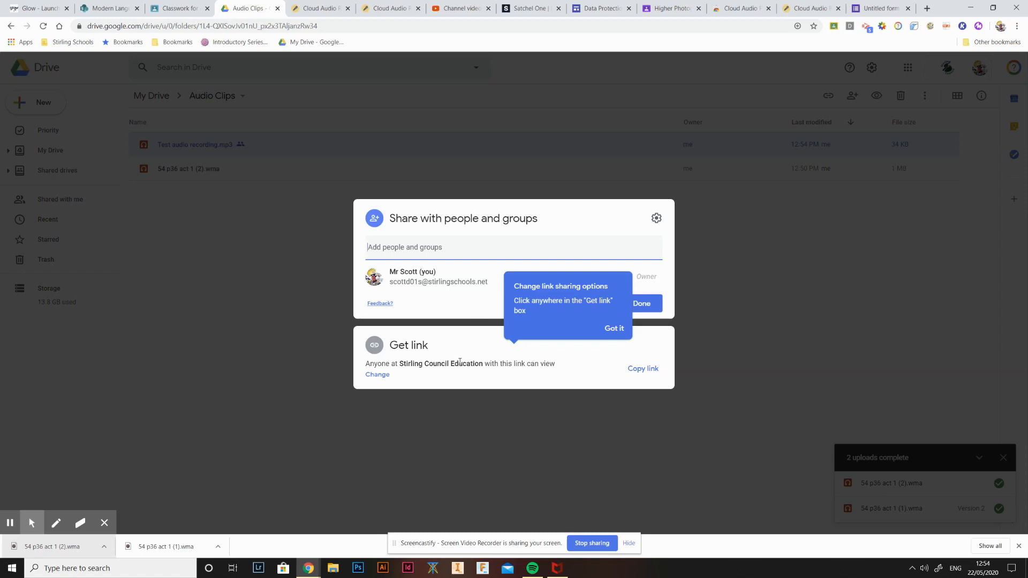
{"action": "left_click", "coordinate": [380, 375]}
{"action": "left_click", "coordinate": [473, 317]}
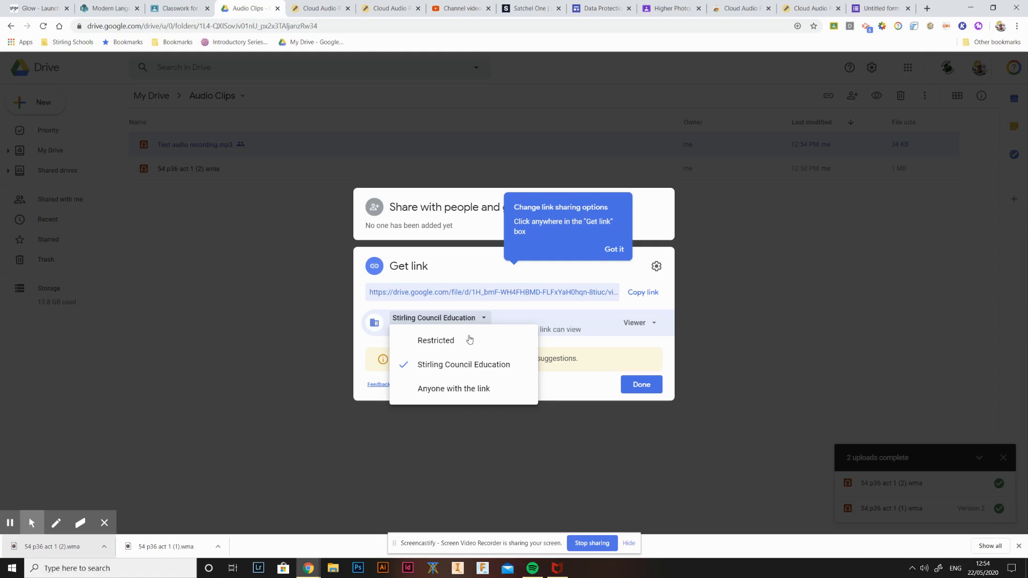
{"action": "left_click", "coordinate": [462, 391]}
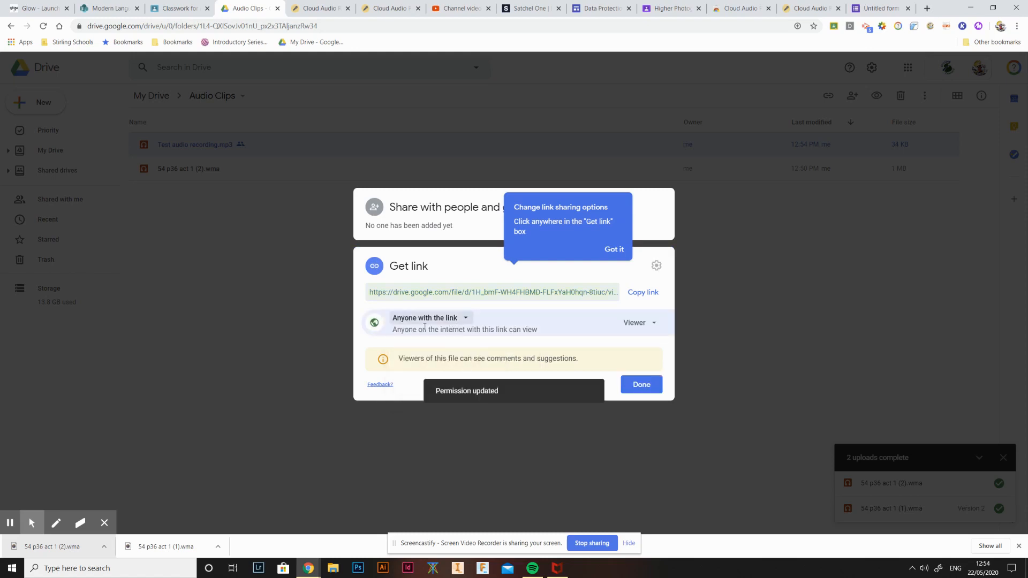
{"action": "left_click", "coordinate": [645, 296]}
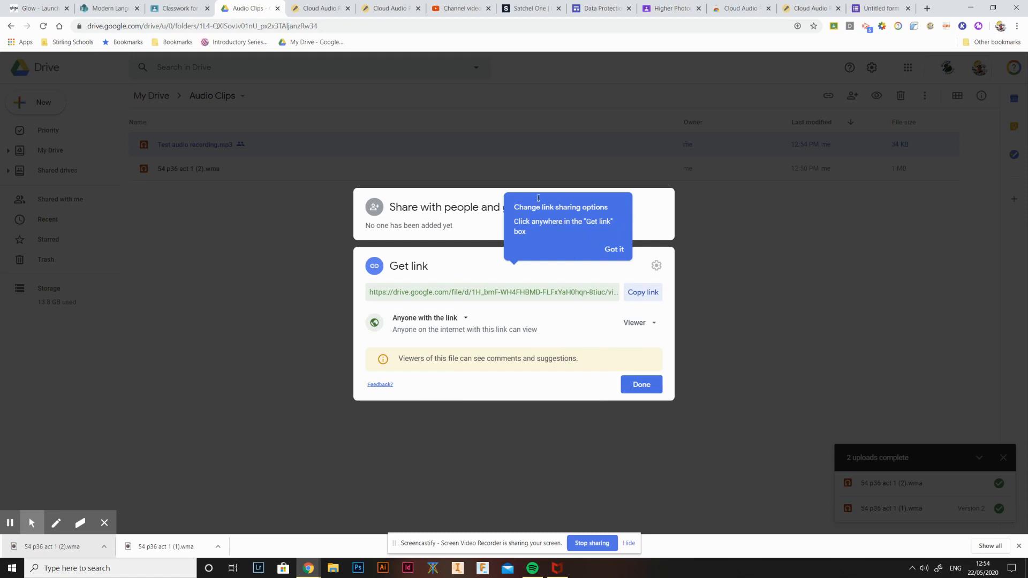
{"action": "left_click", "coordinate": [641, 295]}
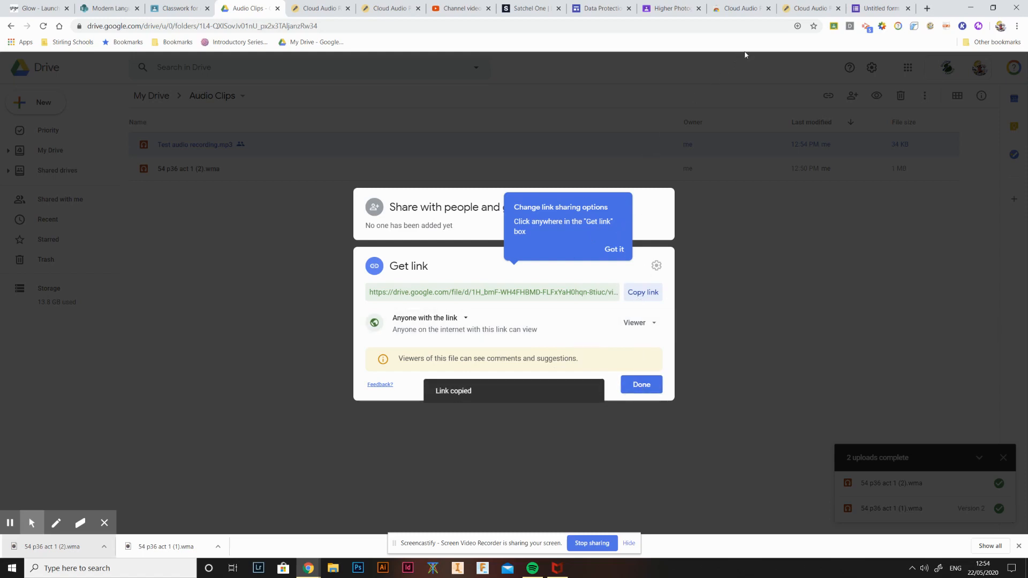
Step: Paste the copied Drive link after the question text in the Google Form and set the answer type to Paragraph
{"action": "left_click", "coordinate": [878, 8]}
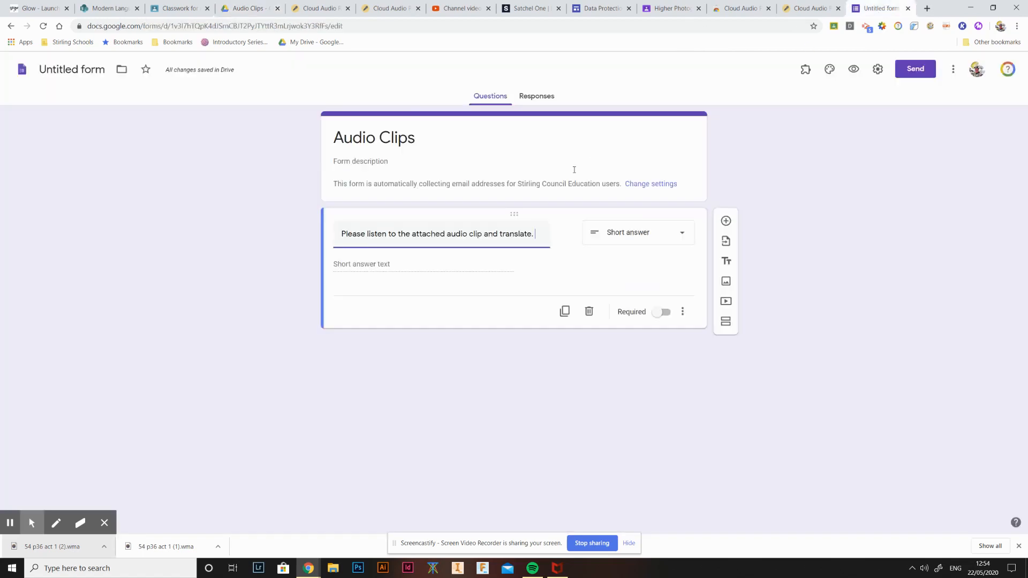
{"action": "key", "text": "ctrl+v"}
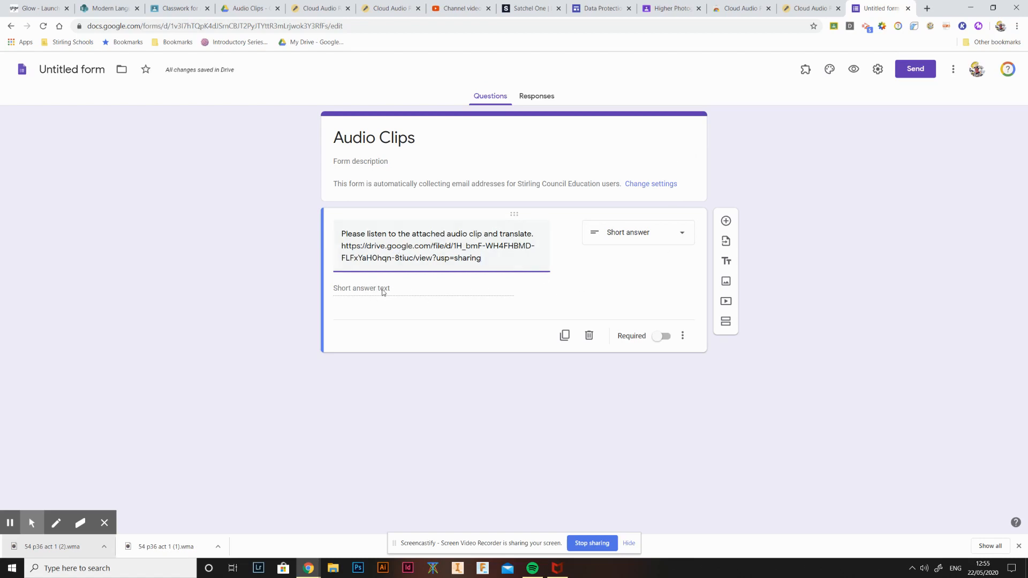
{"action": "left_click", "coordinate": [671, 232]}
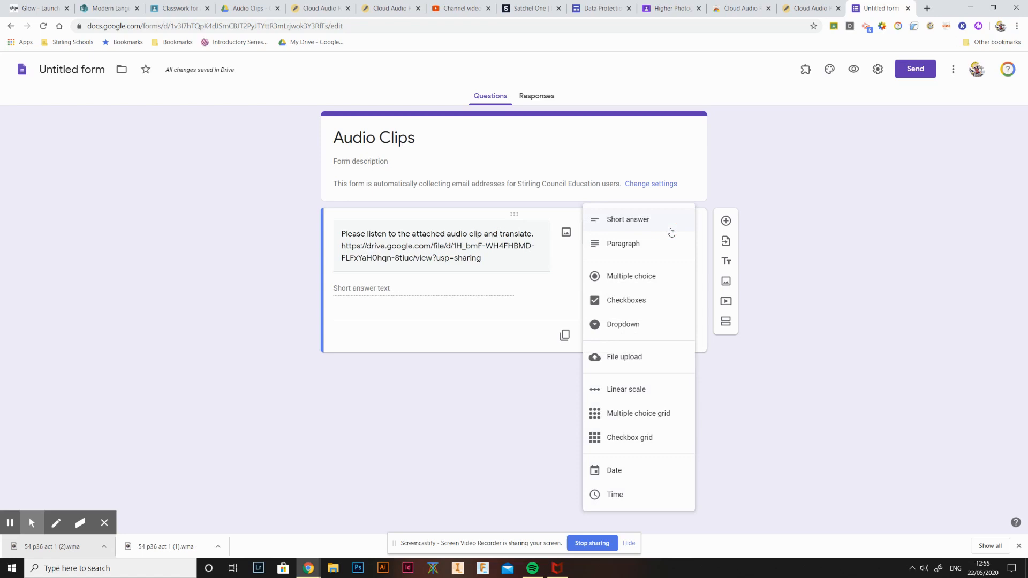
{"action": "left_click", "coordinate": [644, 246]}
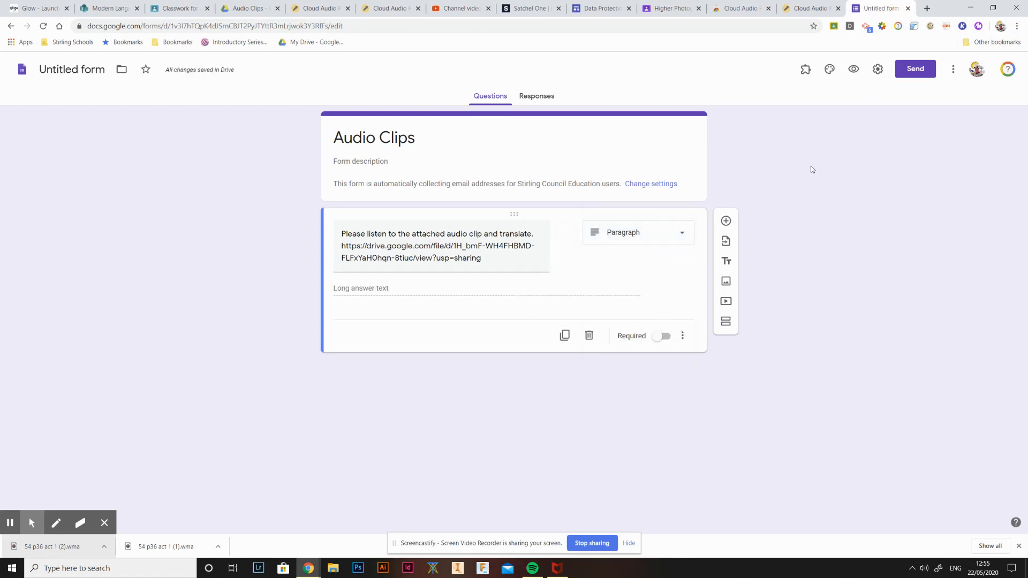
Step: Preview the form, open the Drive link in its question and play the audio recording
{"action": "left_click", "coordinate": [851, 69]}
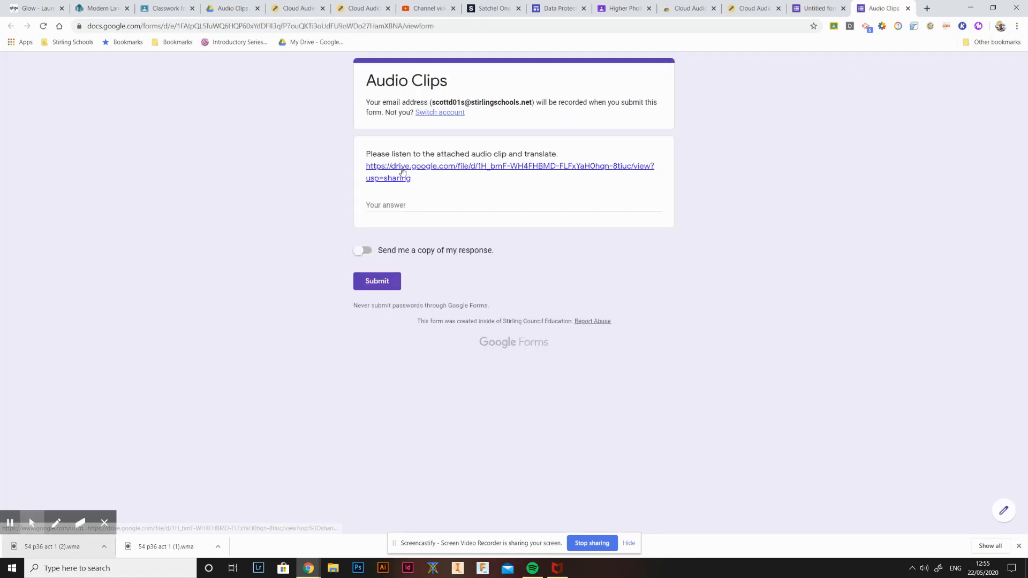
{"action": "left_click", "coordinate": [525, 168]}
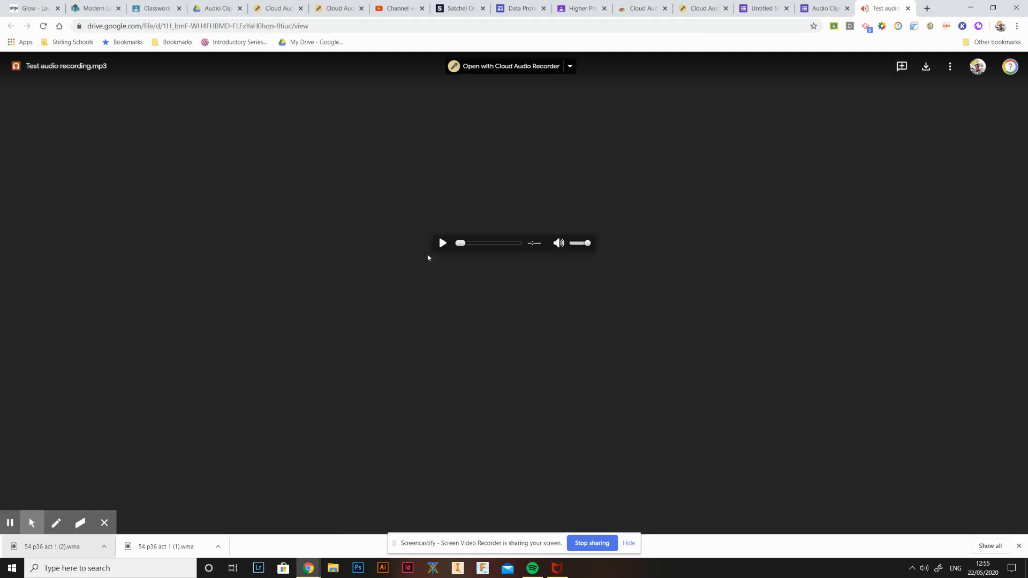
{"action": "left_click", "coordinate": [442, 243]}
{"action": "left_click", "coordinate": [442, 243]}
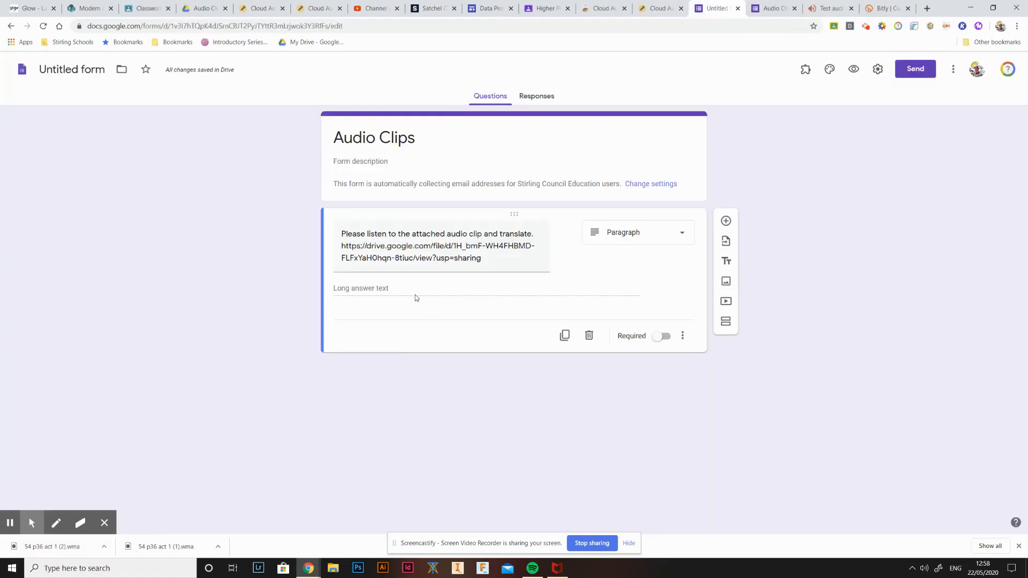
Step: Shorten the Drive link from the form question on the Bitly website, dismissing the COVID-19 pop-up there
{"action": "mouse_move", "coordinate": [404, 267]}
{"action": "left_click", "coordinate": [341, 245]}
{"action": "left_click", "coordinate": [343, 246]}
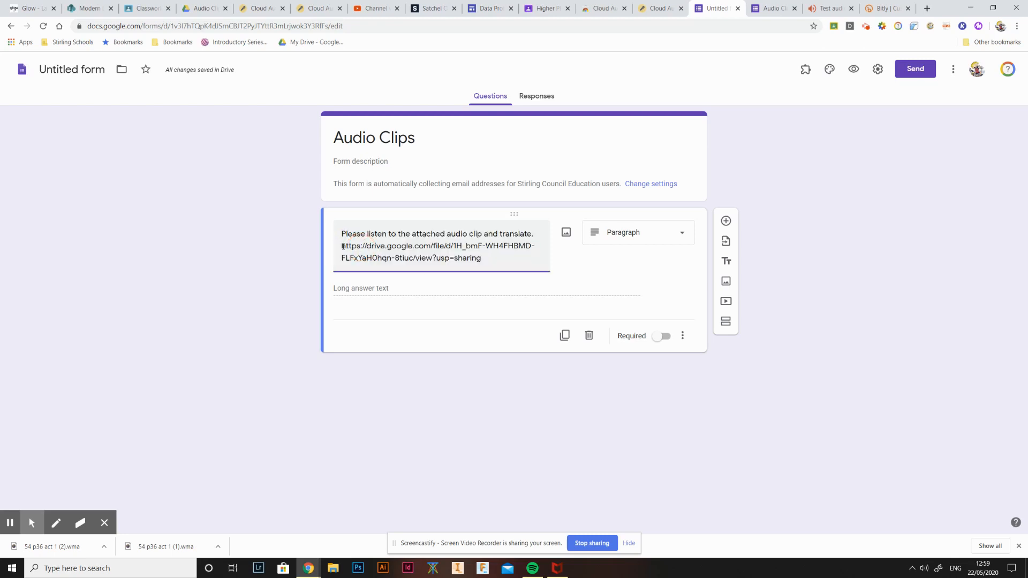
{"action": "left_click_drag", "start_coordinate": [343, 246], "coordinate": [459, 295]}
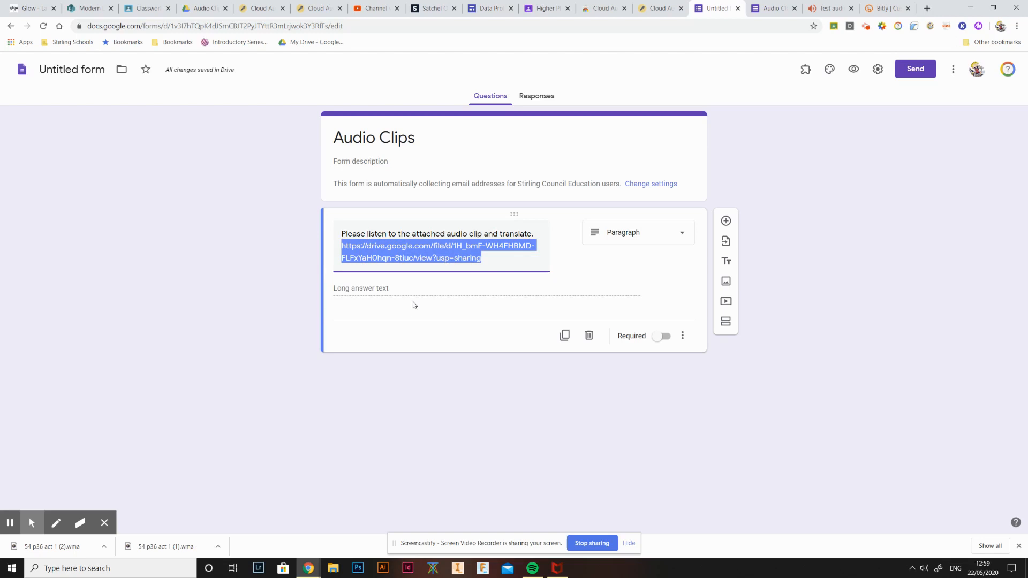
{"action": "left_click", "coordinate": [886, 8]}
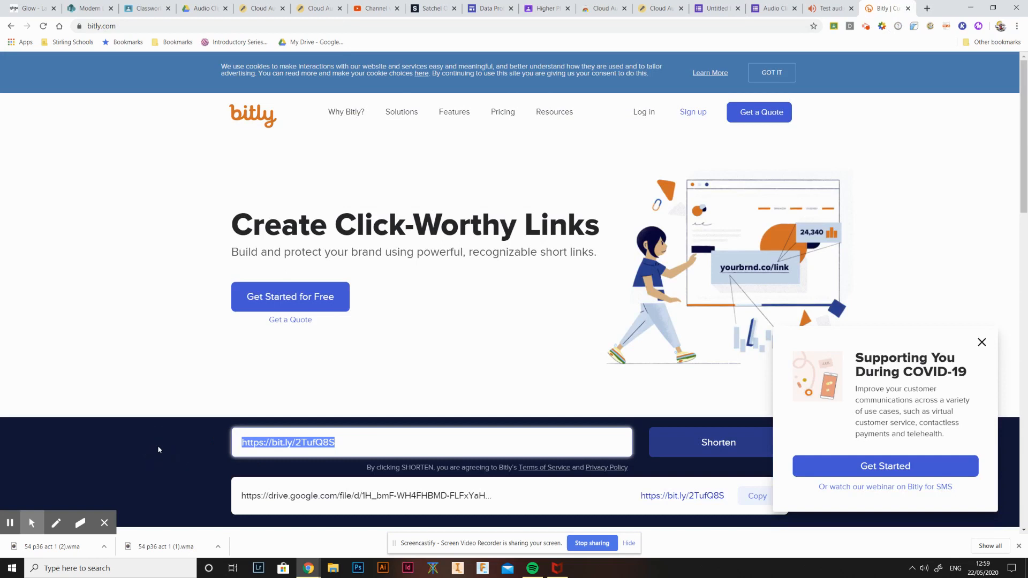
{"action": "key", "text": "ctrl+v"}
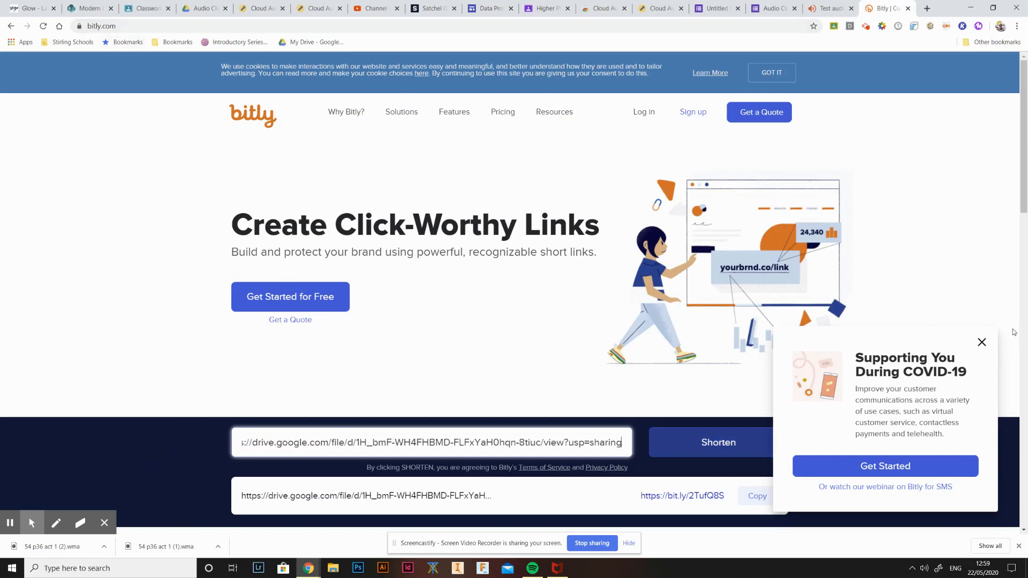
{"action": "left_click", "coordinate": [982, 342]}
{"action": "left_click", "coordinate": [716, 443]}
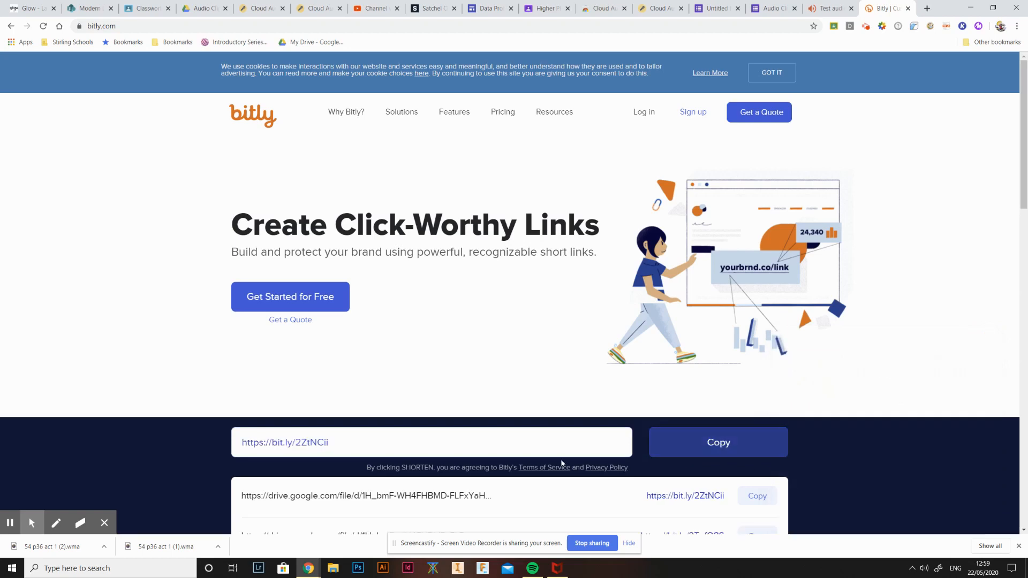
{"action": "left_click_drag", "start_coordinate": [341, 444], "coordinate": [199, 443]}
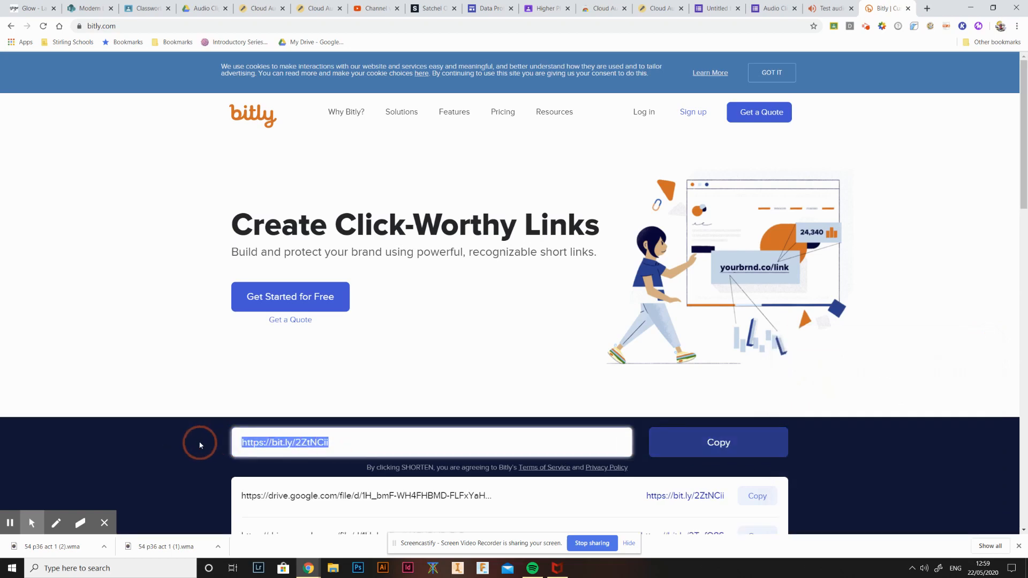
{"action": "key", "text": "ctrl+c"}
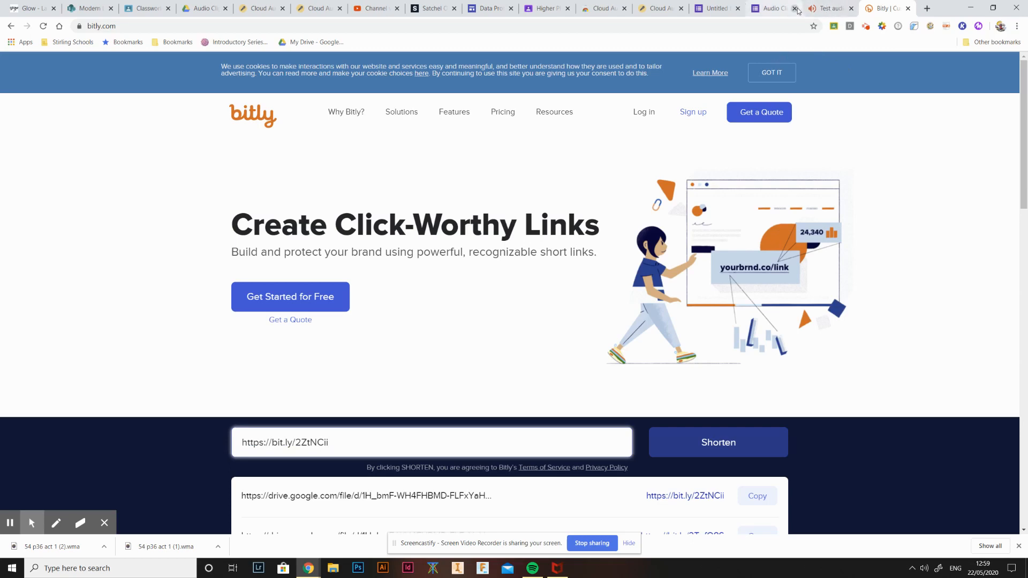
{"action": "left_click", "coordinate": [777, 9]}
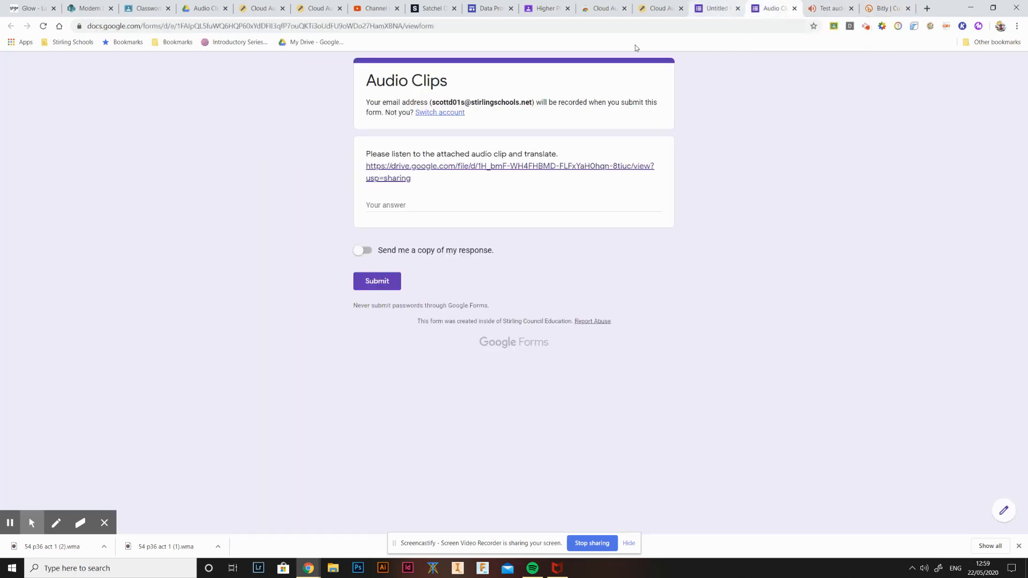
{"action": "left_click", "coordinate": [715, 8]}
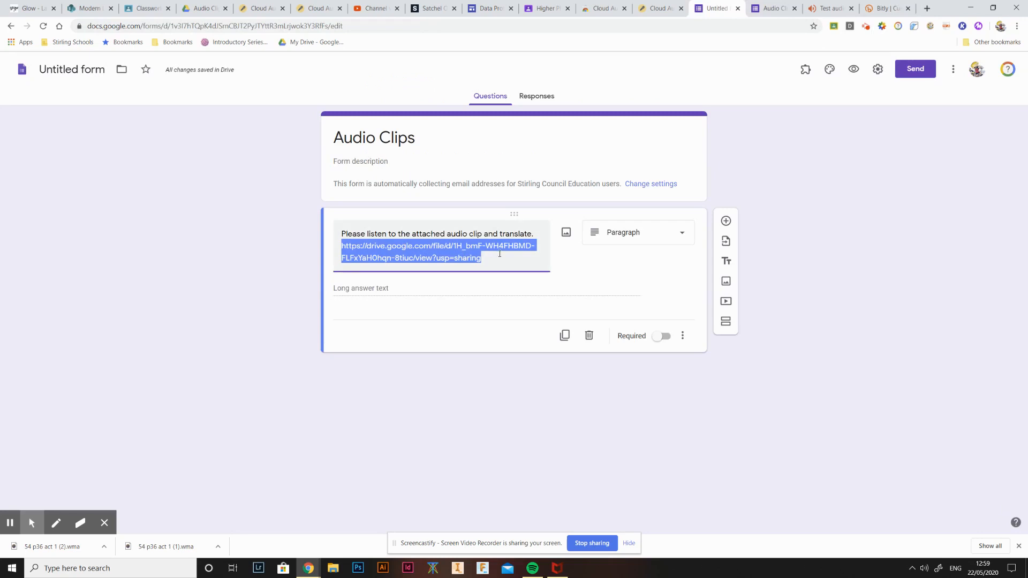
{"action": "left_click_drag", "start_coordinate": [499, 254], "coordinate": [322, 238]}
{"action": "key", "text": "ctrl+v"}
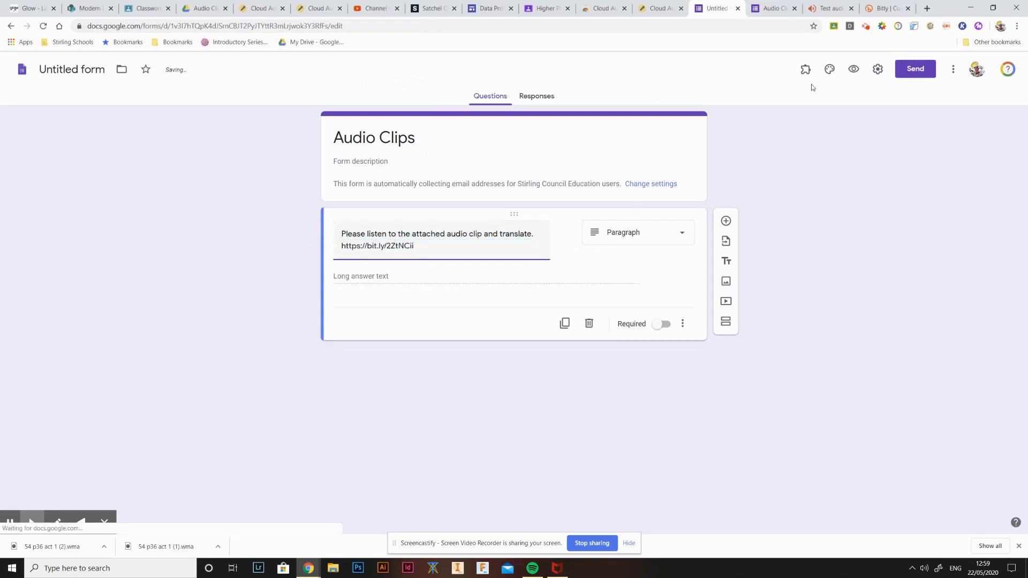
{"action": "left_click", "coordinate": [854, 70]}
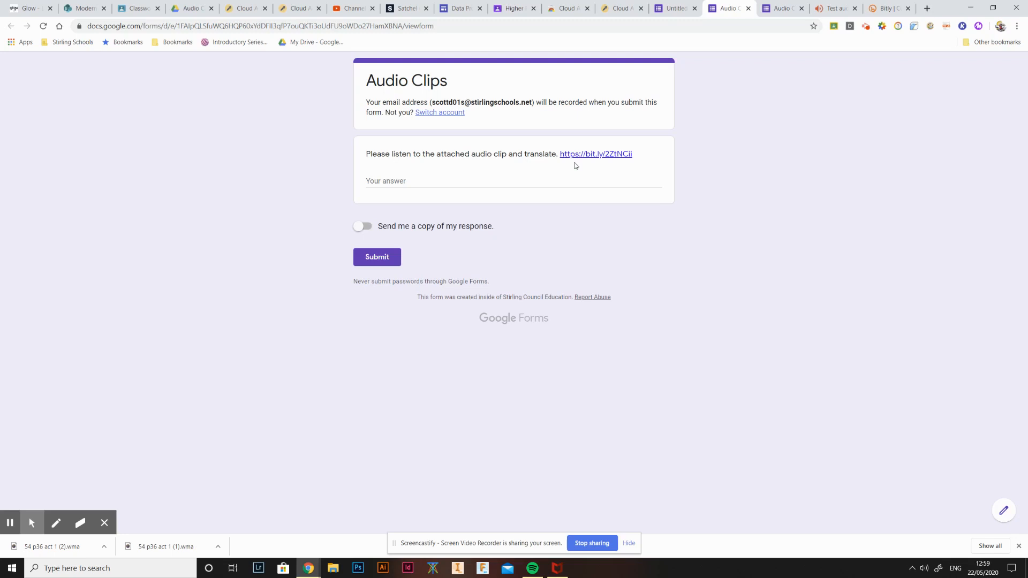
{"action": "left_click", "coordinate": [688, 5]}
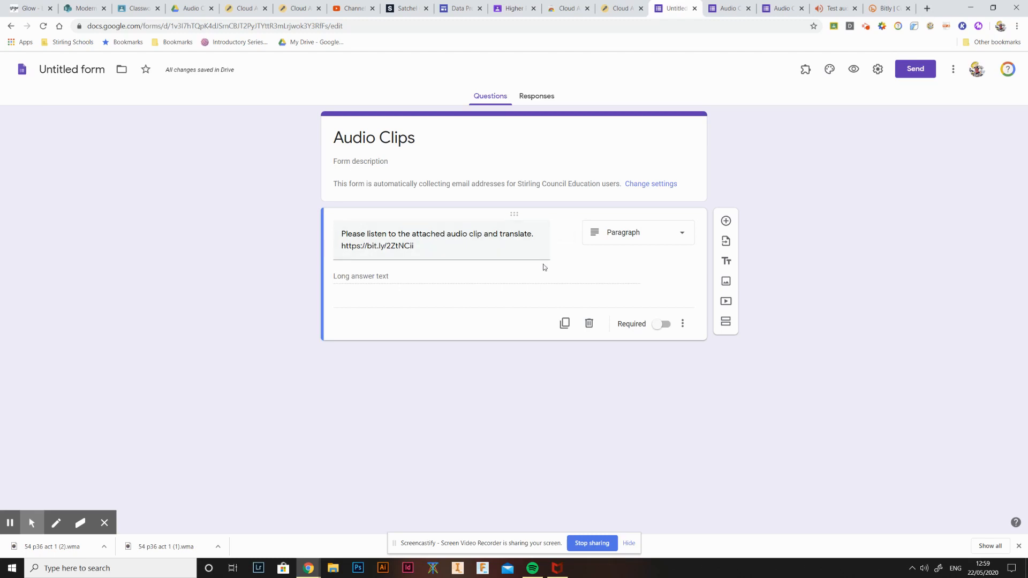
{"action": "mouse_move", "coordinate": [564, 251]}
{"action": "left_click", "coordinate": [726, 302]}
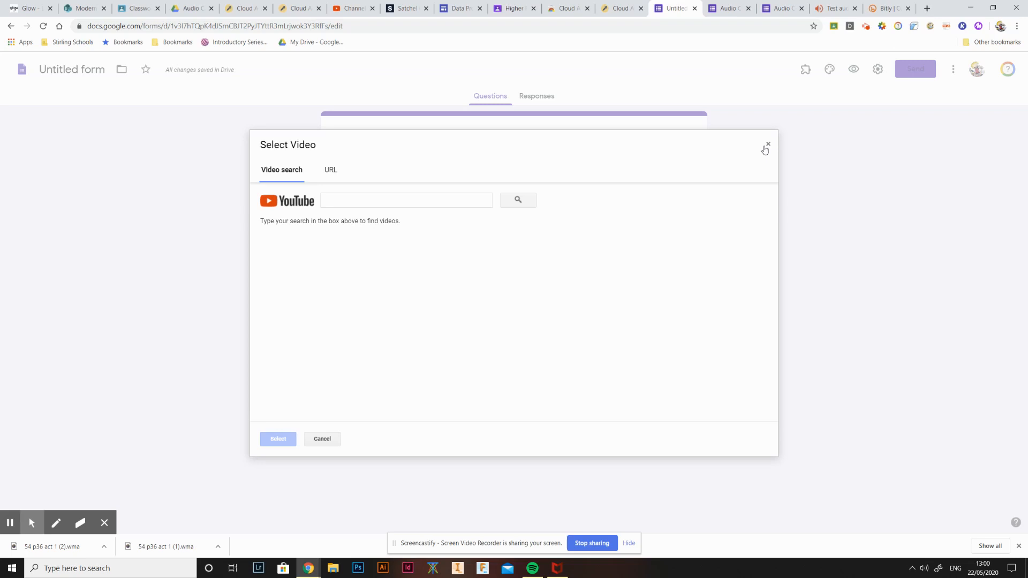
{"action": "left_click", "coordinate": [765, 147]}
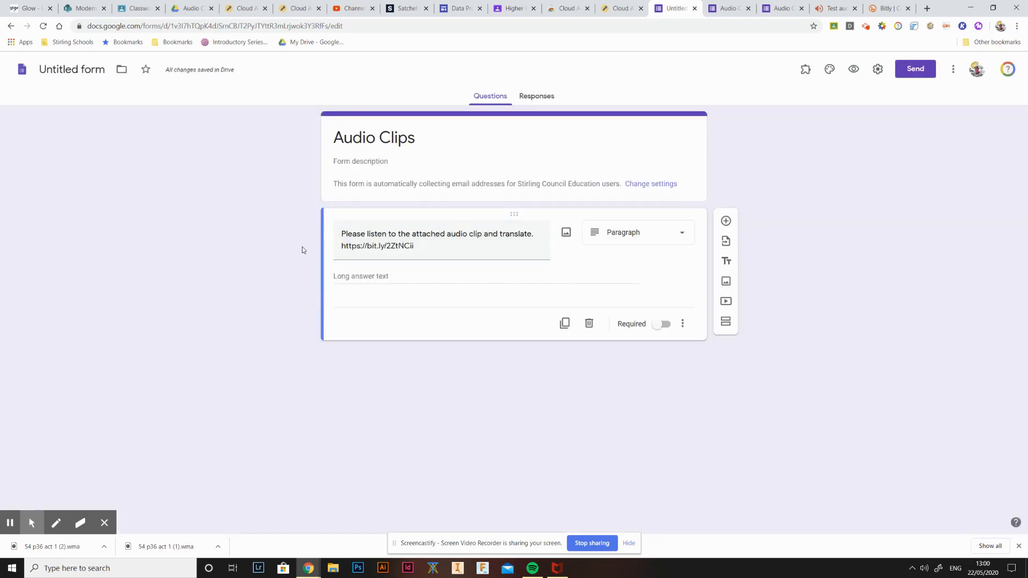